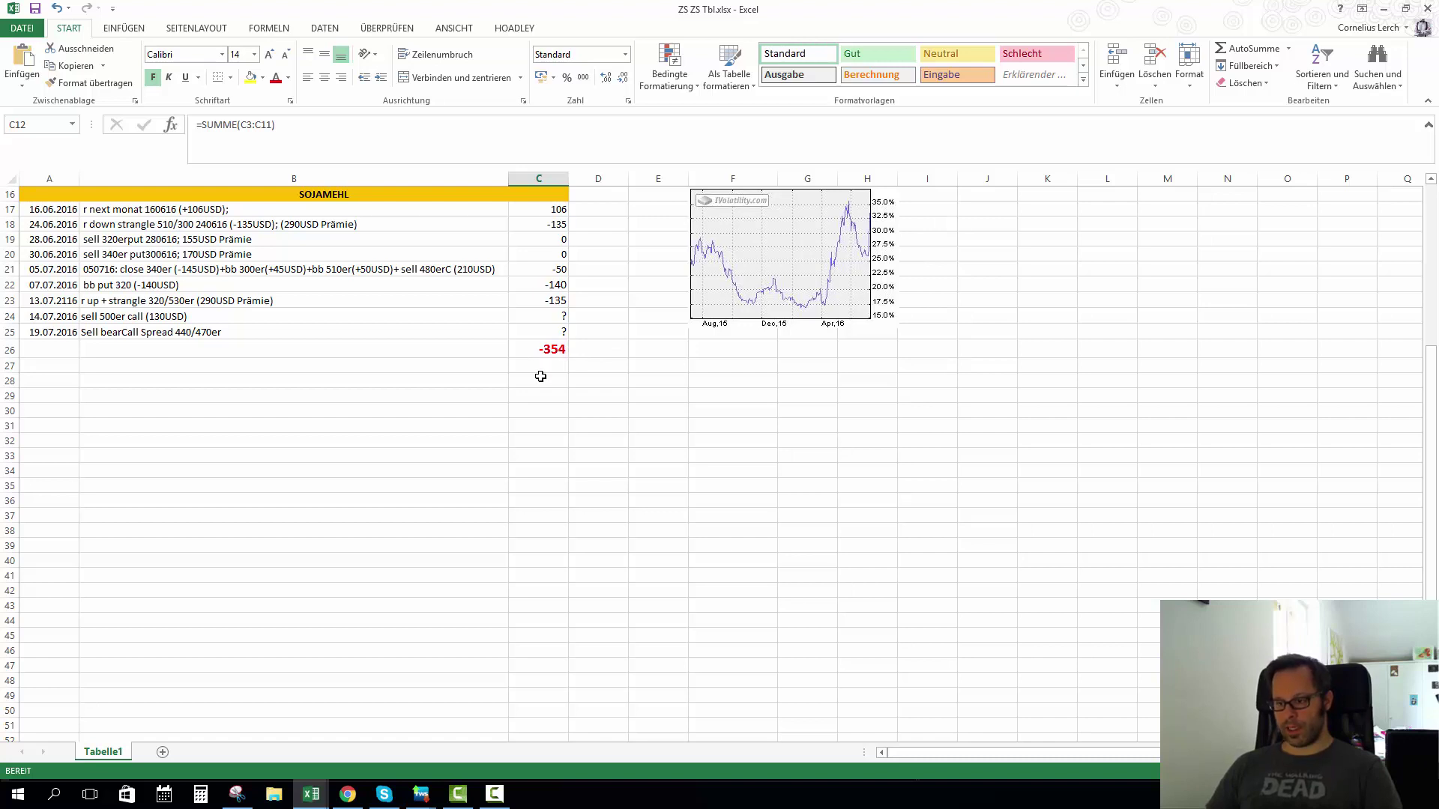
Step: Switch to the trading workstation's ZM SEP16 futures chart to examine the price against the marked strike levels
right_click(419, 797)
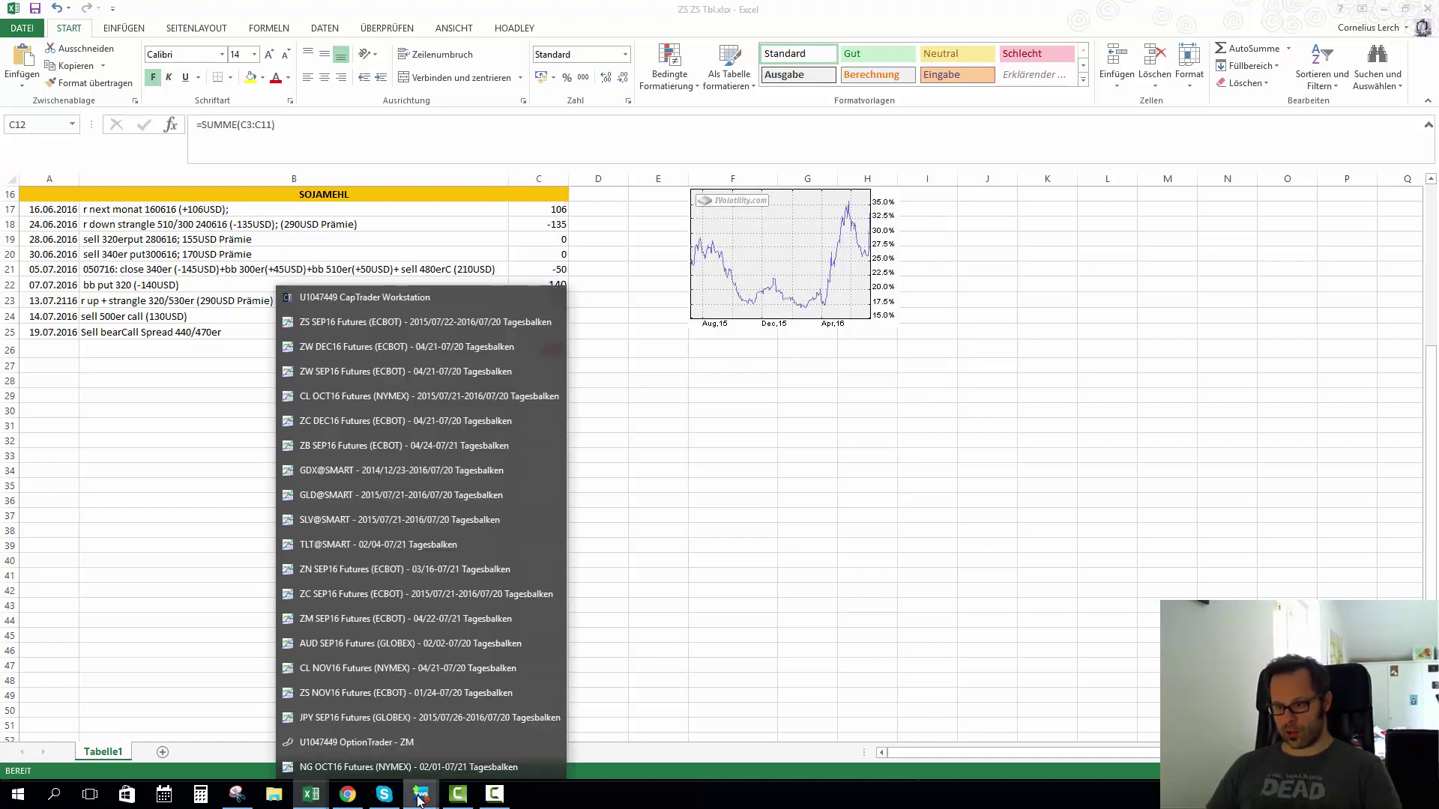
click(397, 749)
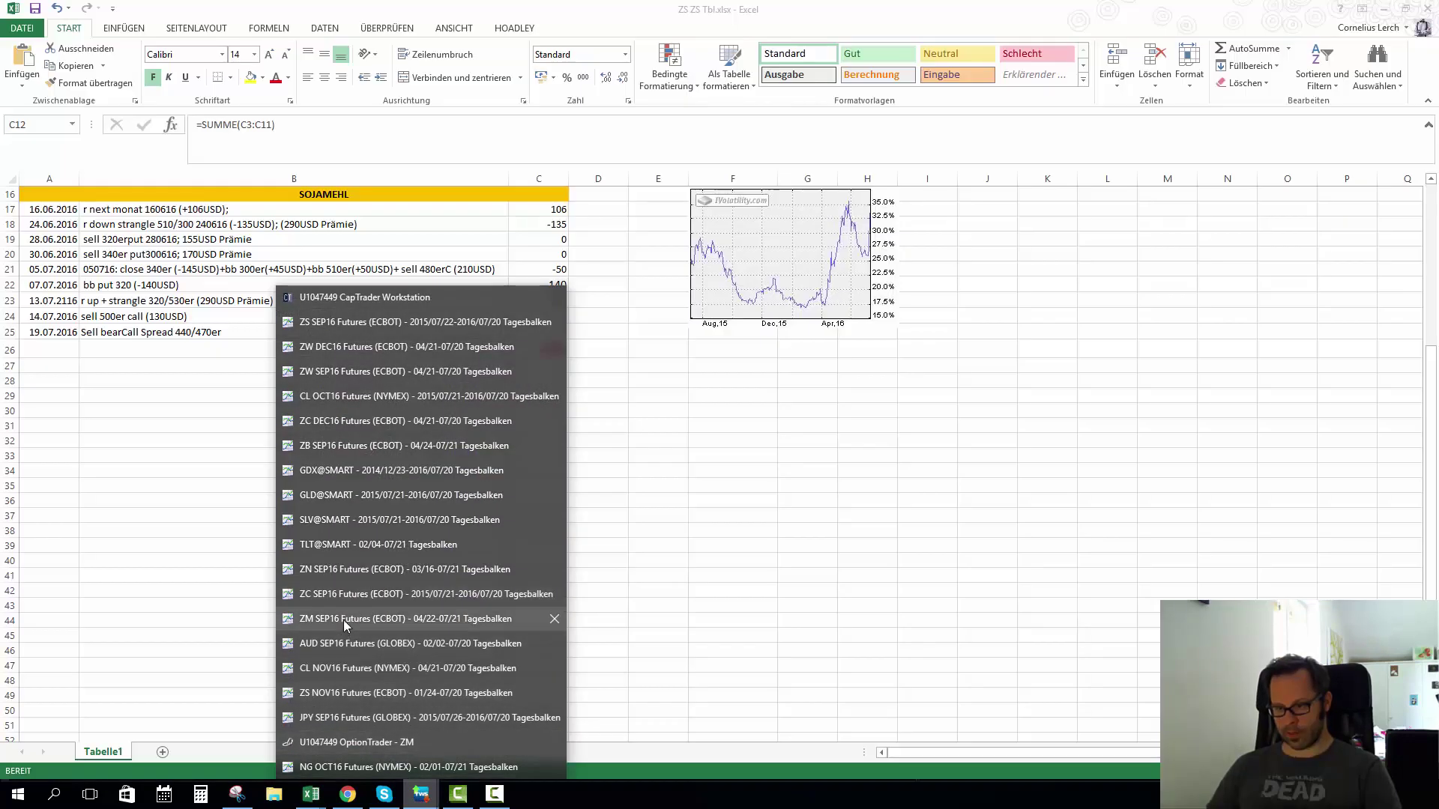
click(343, 619)
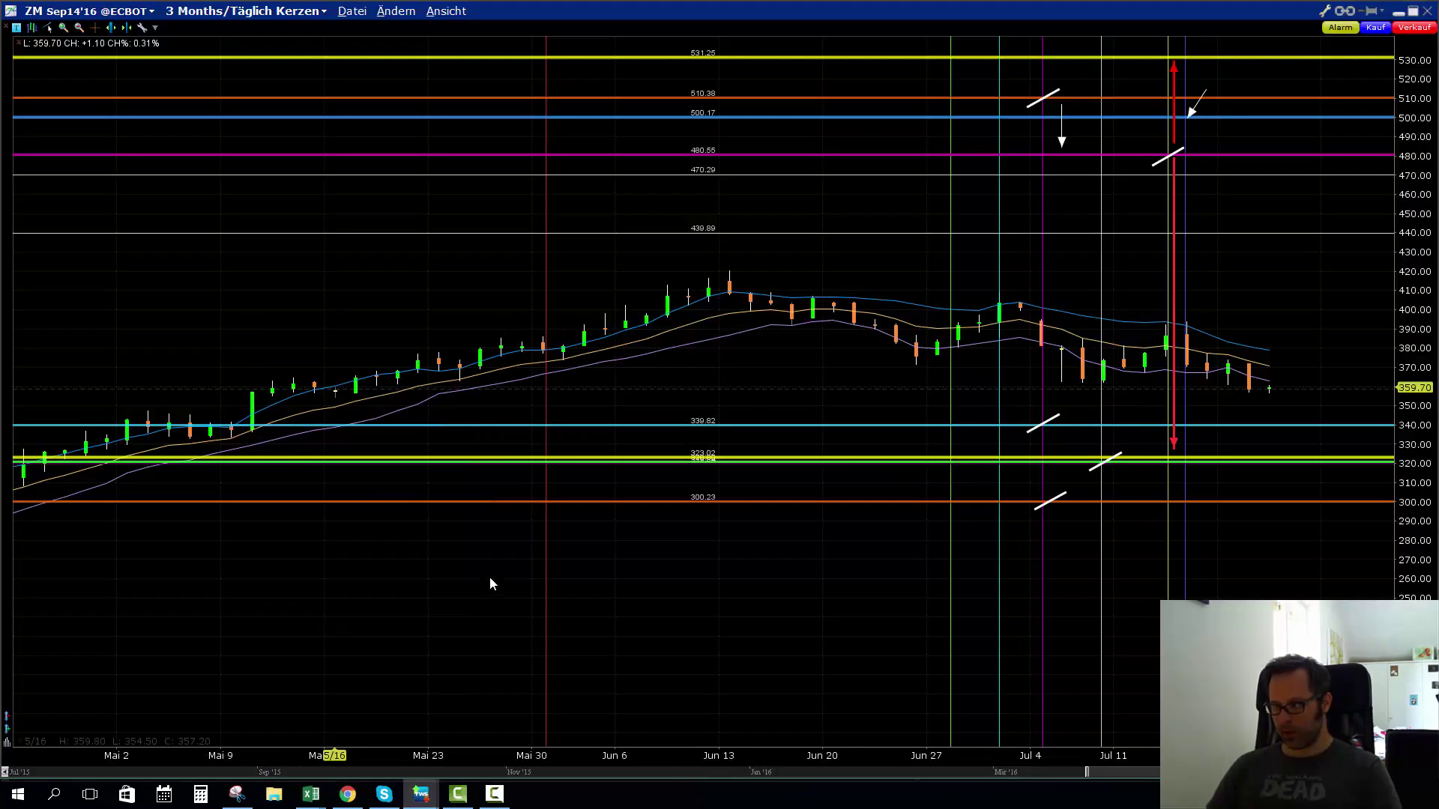
Step: Open the ZM OptionTrader window and examine the unrealised profit and loss of the September call and put positions
right_click(420, 796)
click(370, 745)
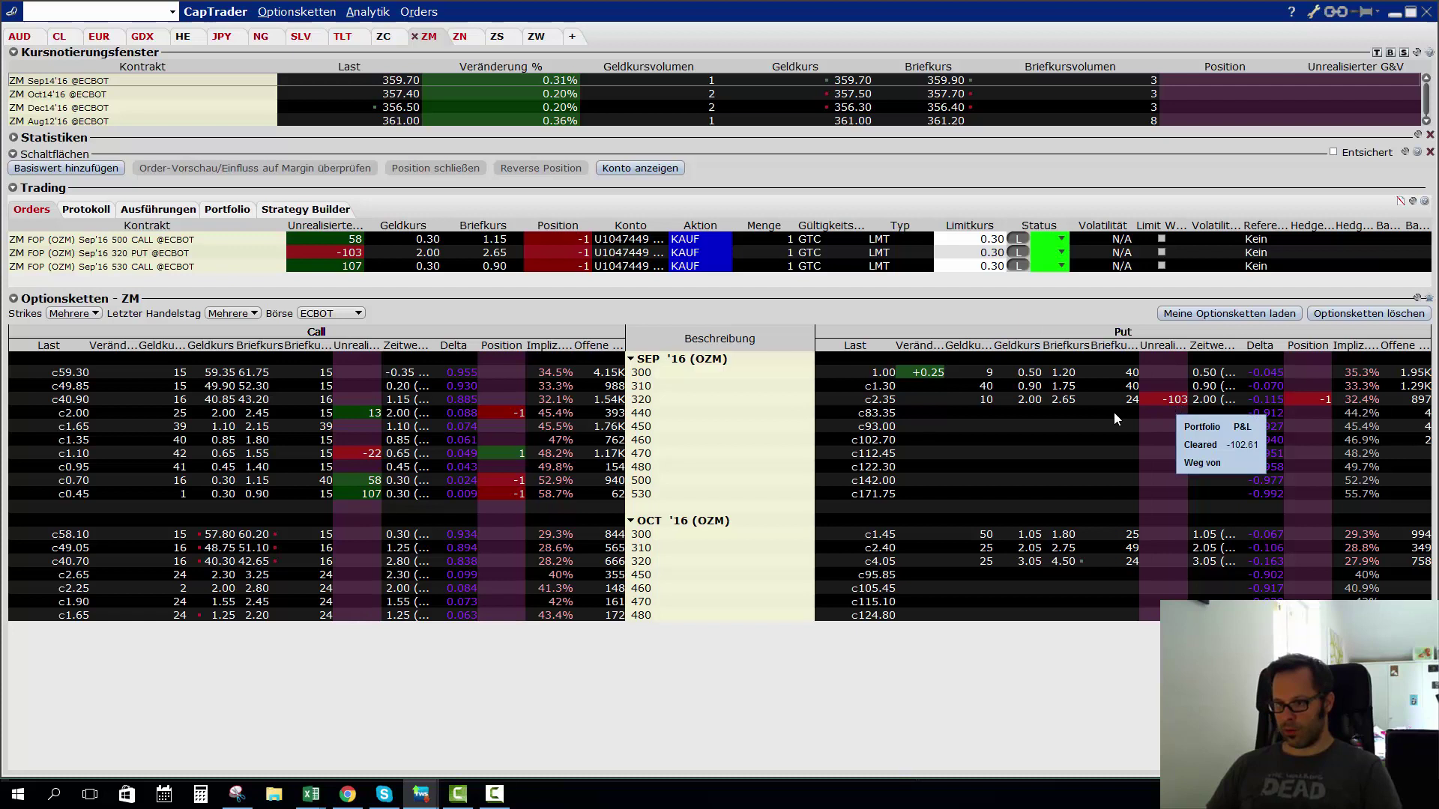
mouse_move(383, 446)
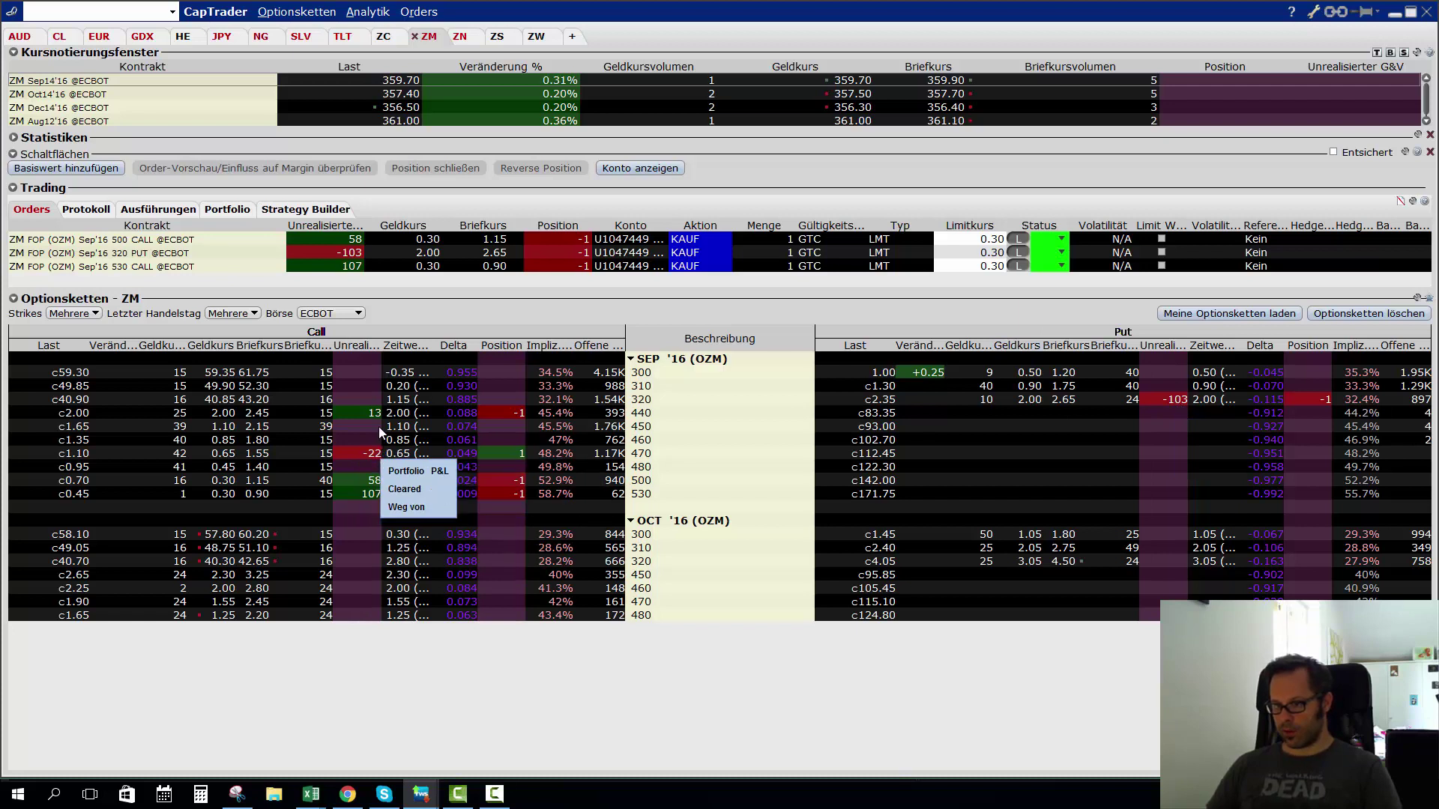
mouse_move(1170, 400)
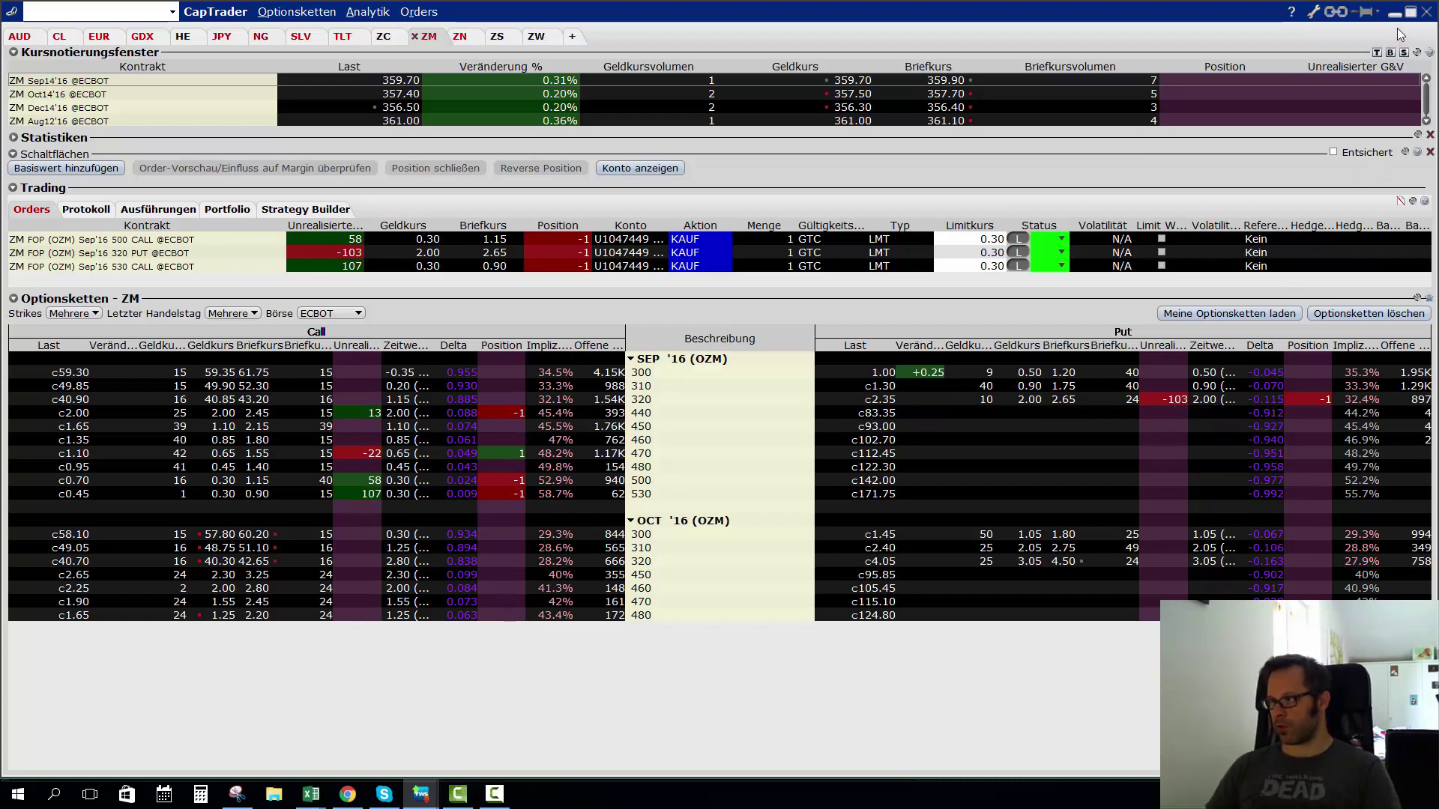
Step: Review the SOJAMEHL table in the ZS ZS Tbl.xlsx workbook, glance at Tagesroutine 200716.xlsx, and minimise the workbook
mouse_move(310, 795)
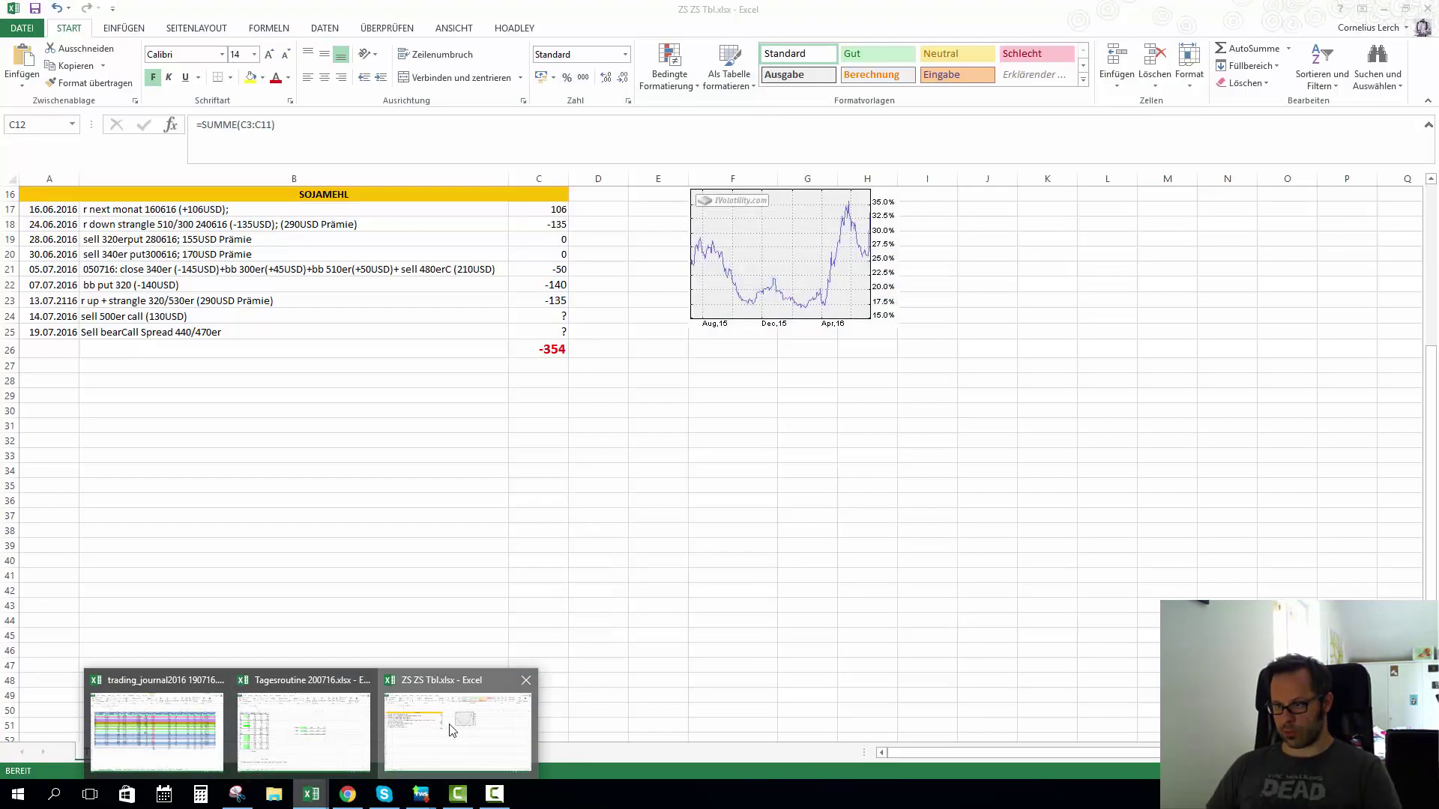
click(417, 728)
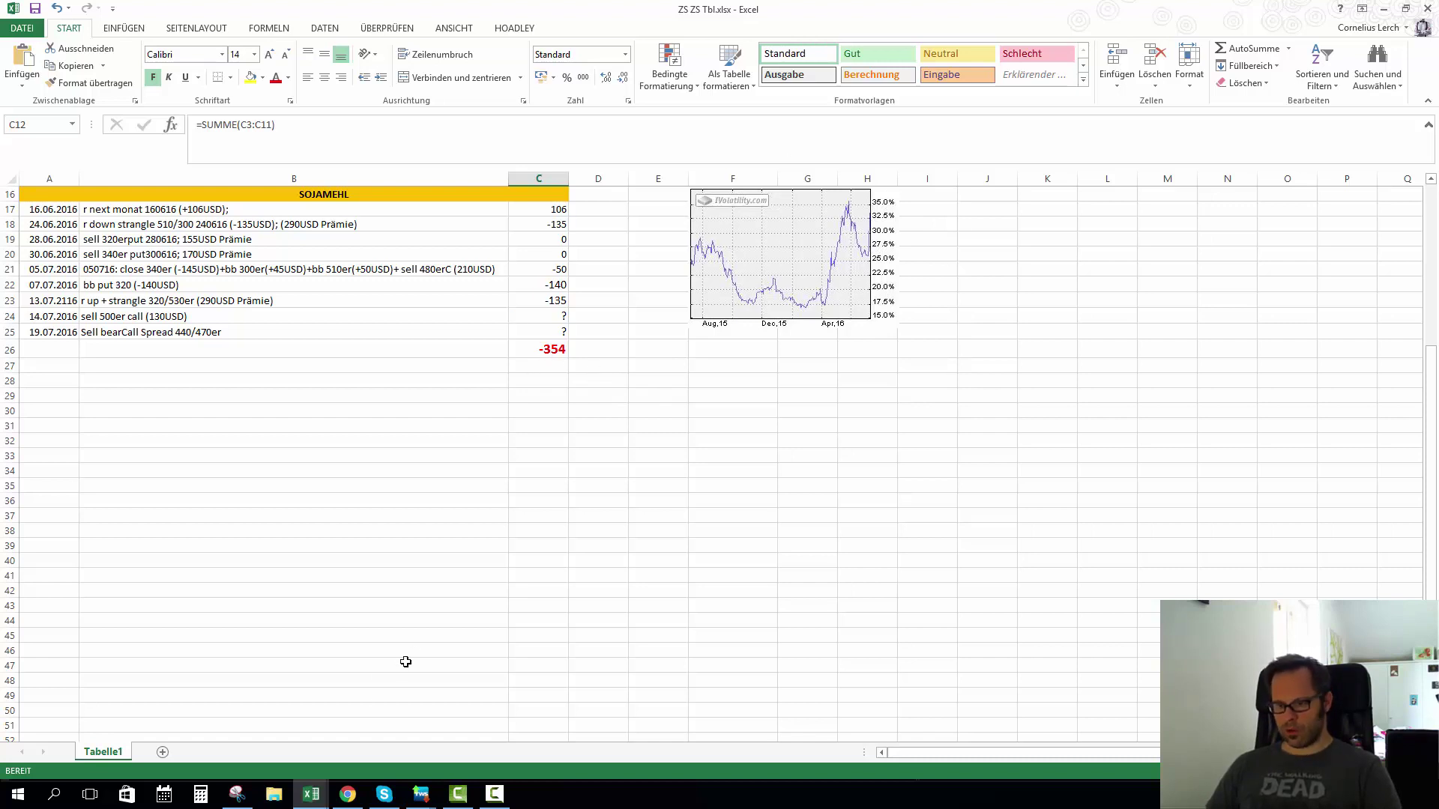
mouse_move(317, 802)
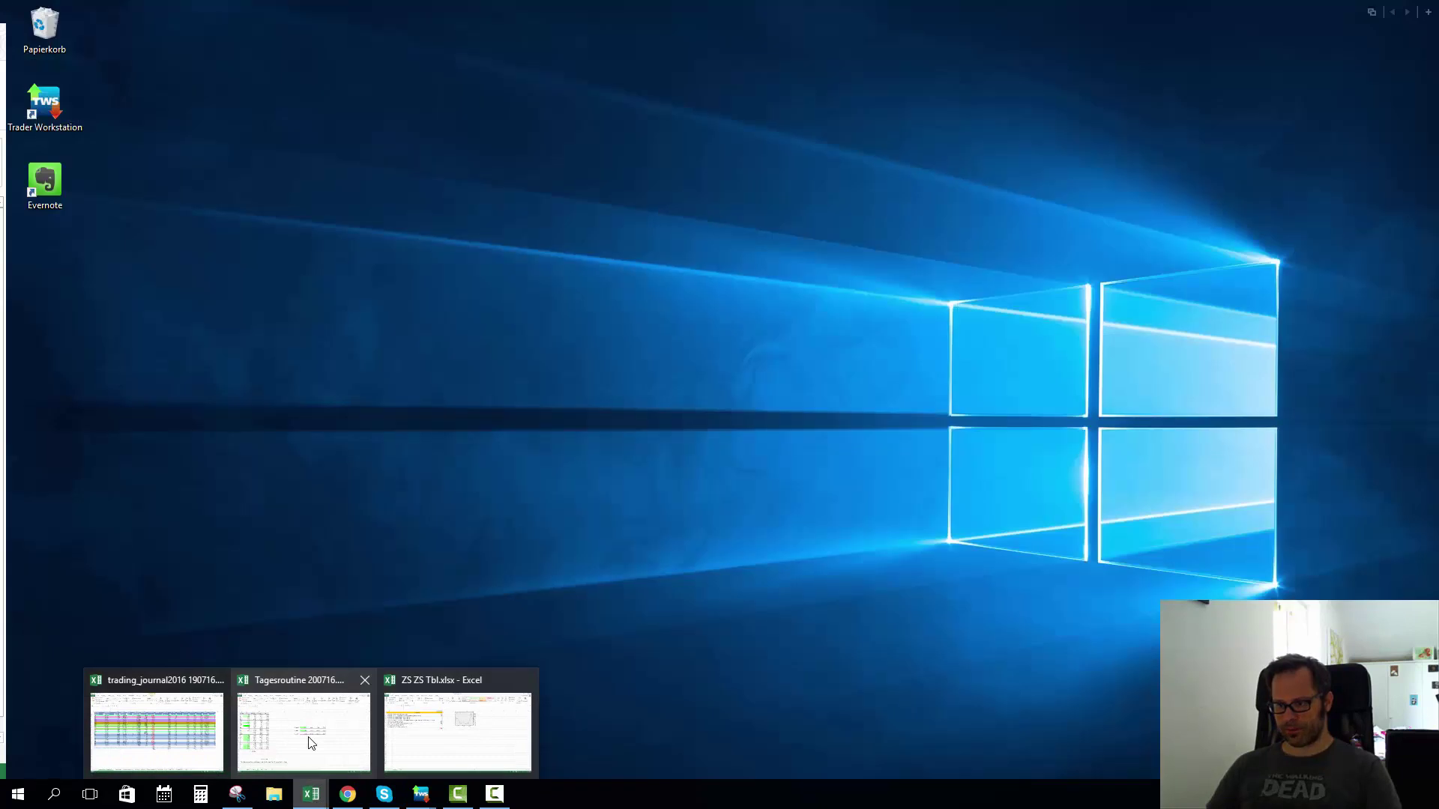
click(303, 723)
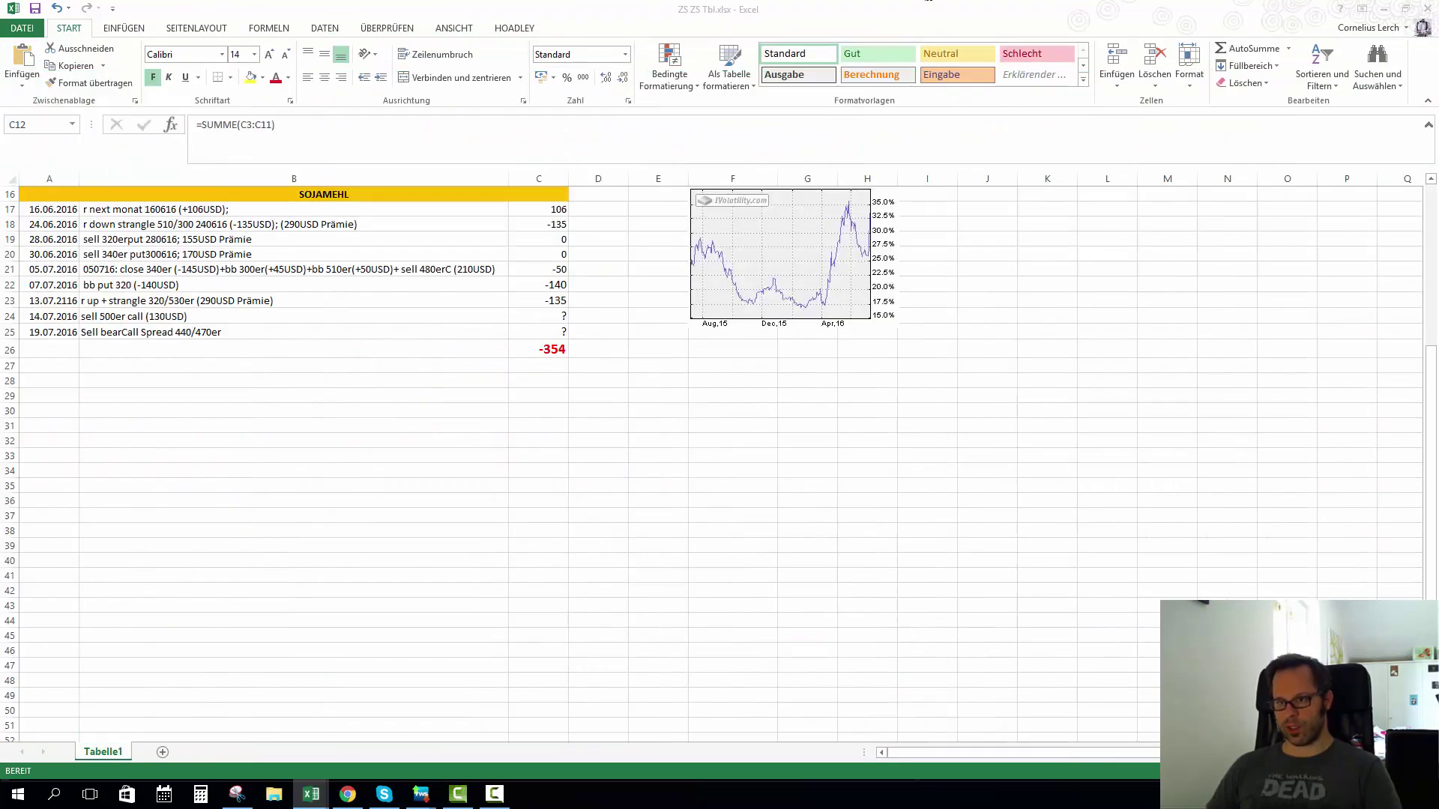
click(1385, 11)
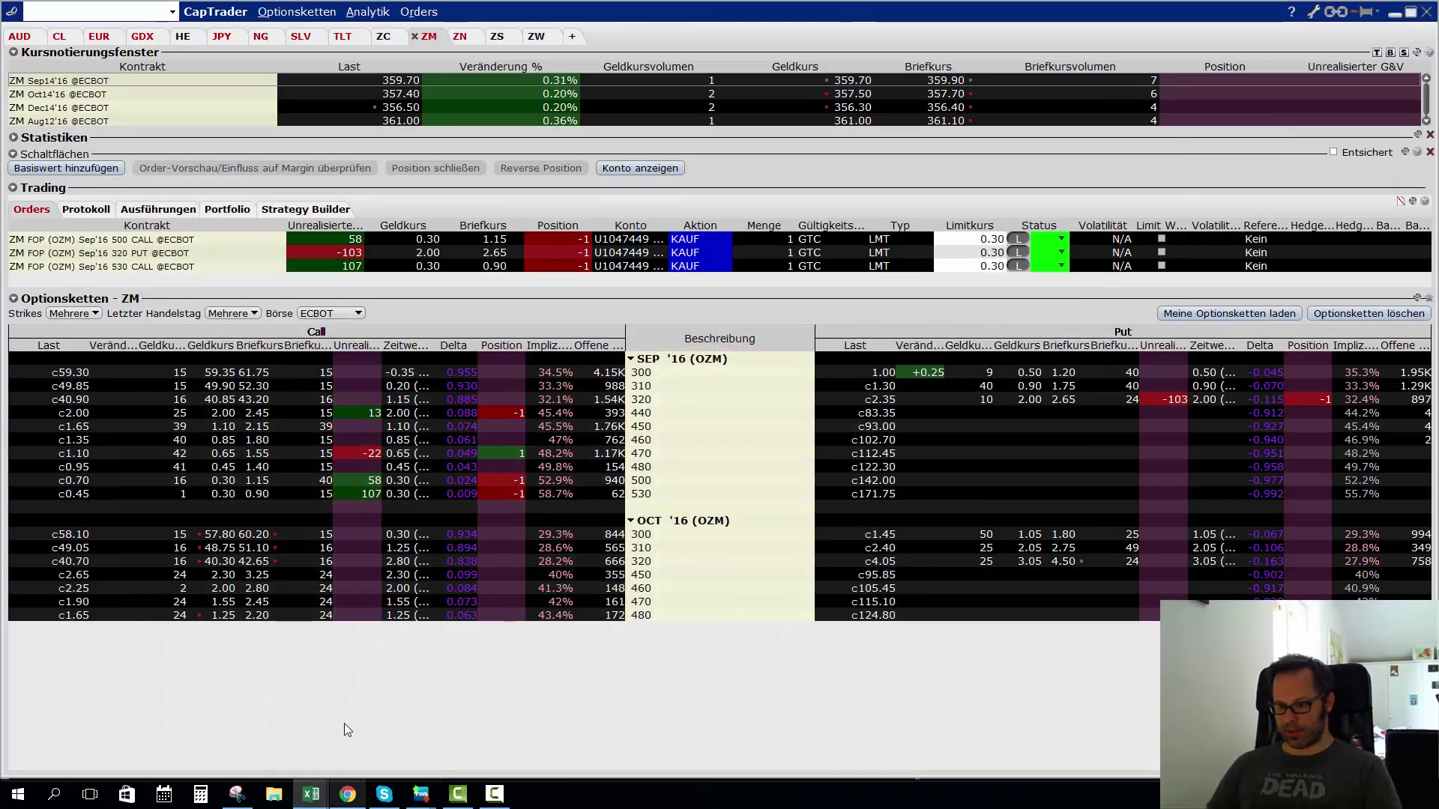
Step: Return to ZS ZS Tbl.xlsx and examine the SOJA table's closing entry in C11 and its sum in C12
mouse_move(234, 802)
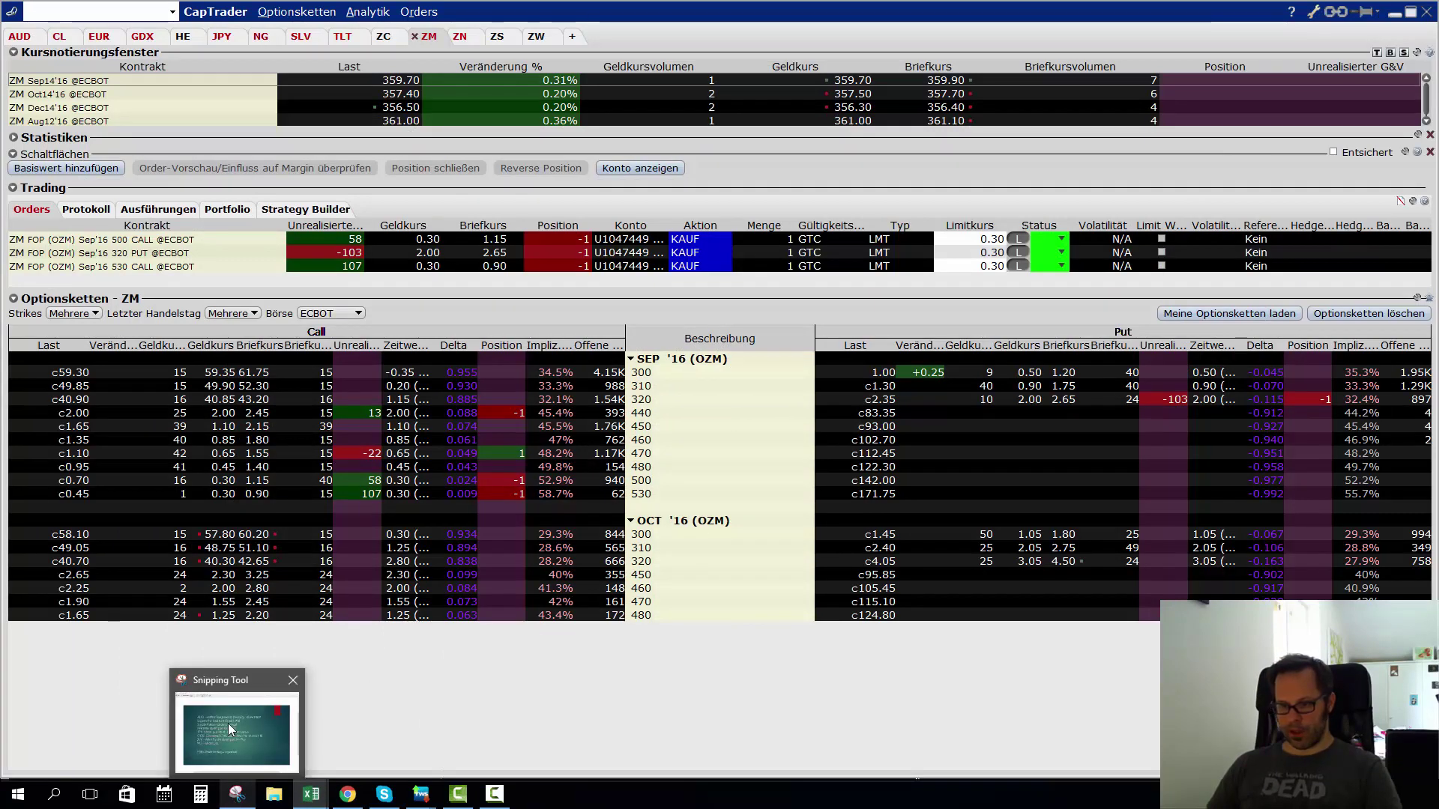
mouse_move(227, 722)
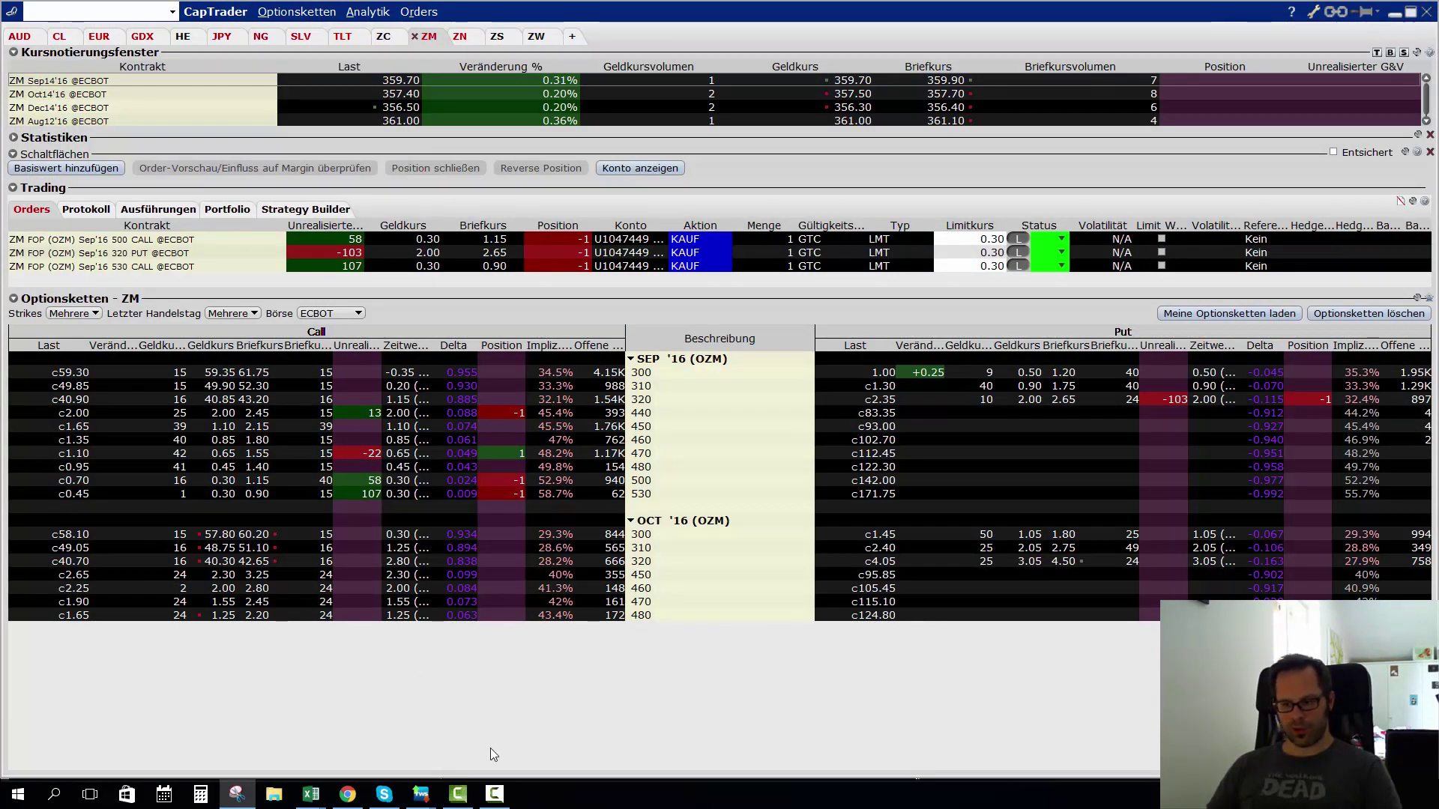
mouse_move(307, 801)
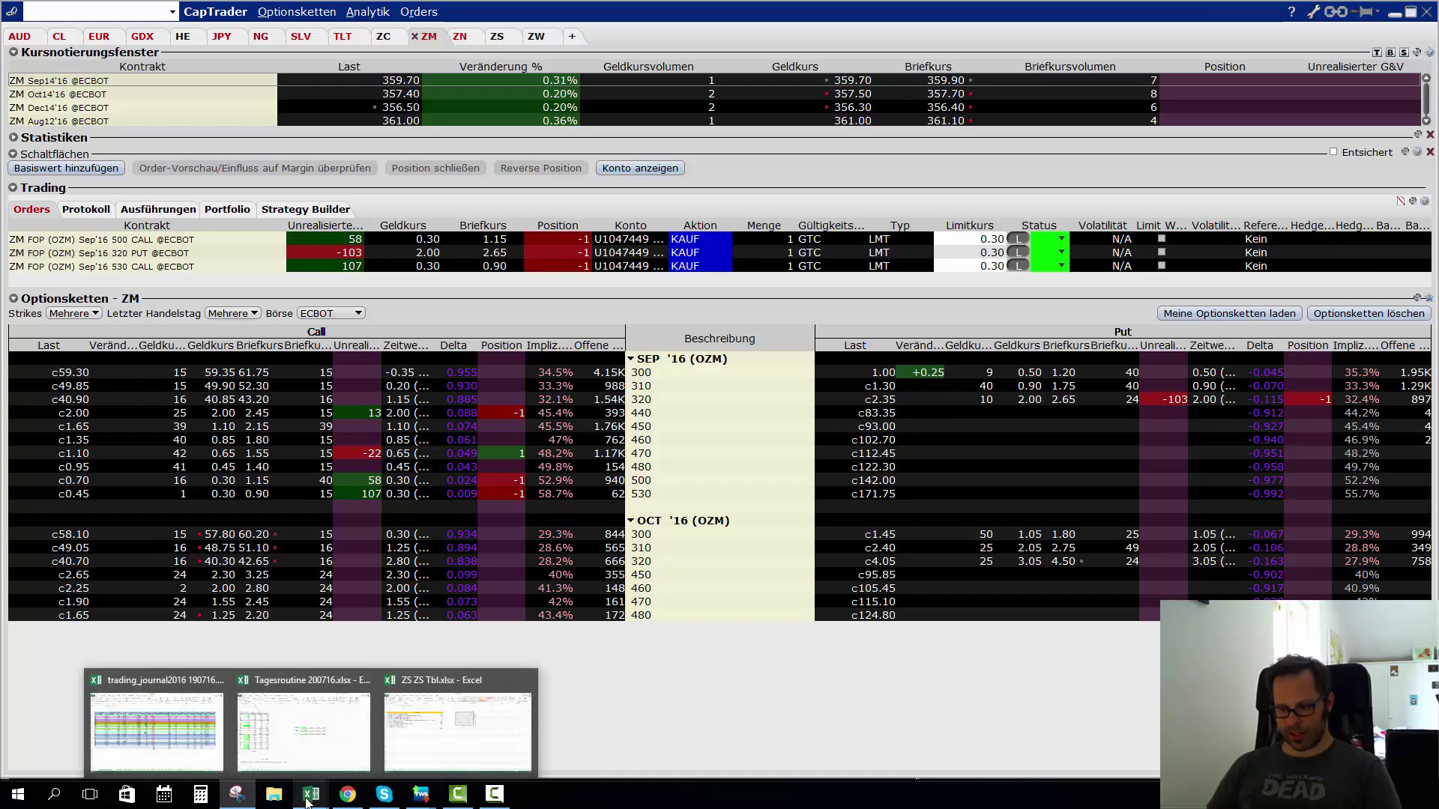
click(457, 731)
scroll(386, 517, up, 5)
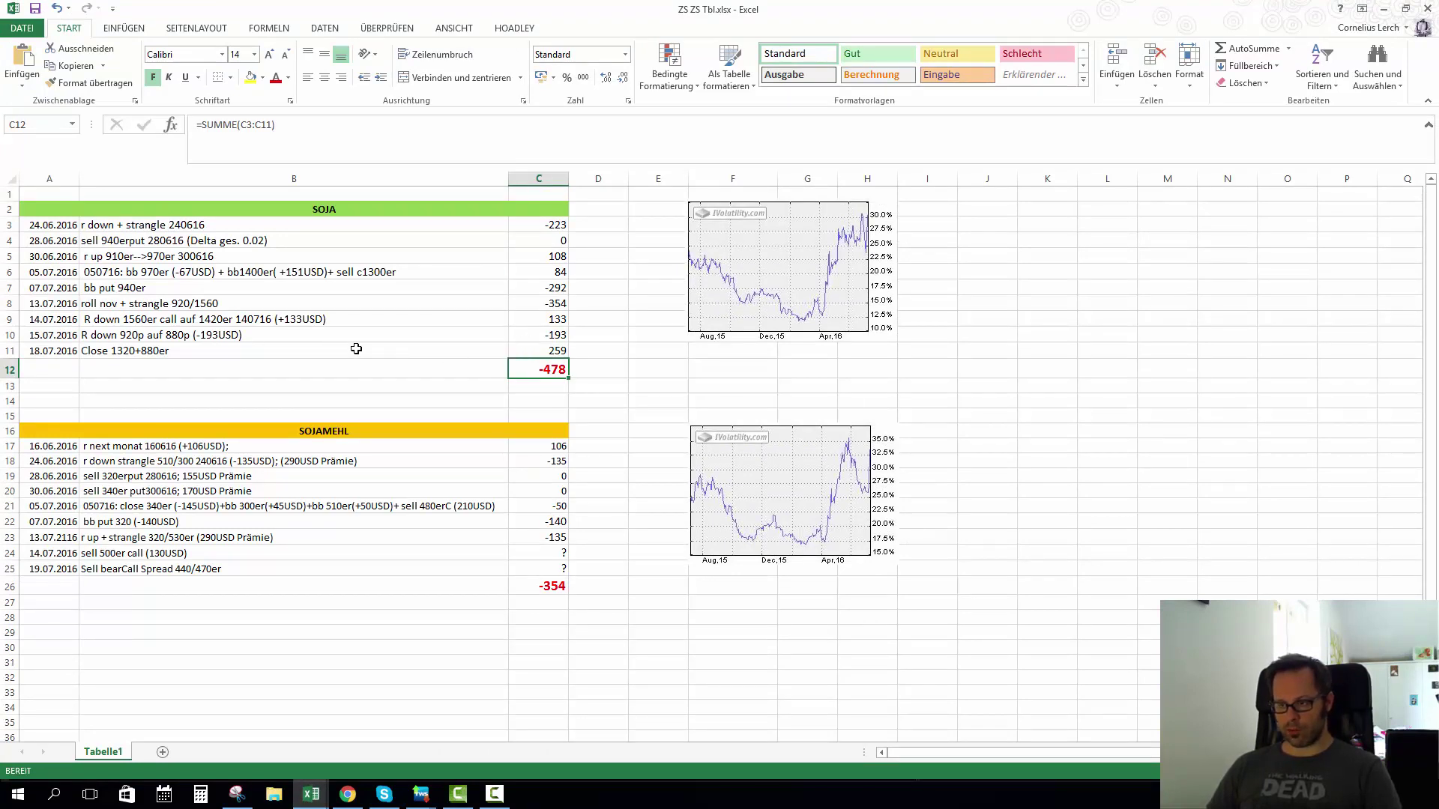
click(559, 351)
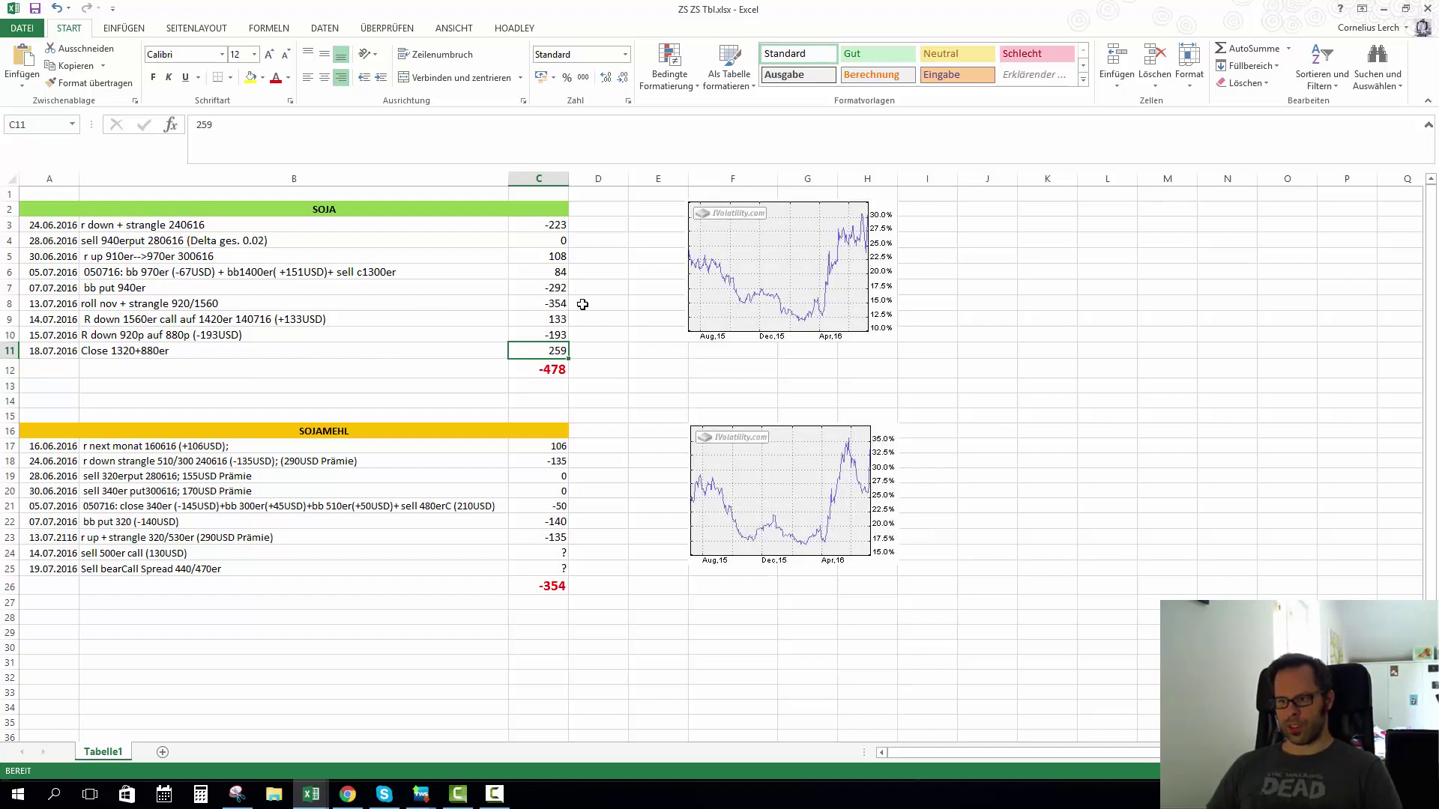
click(554, 370)
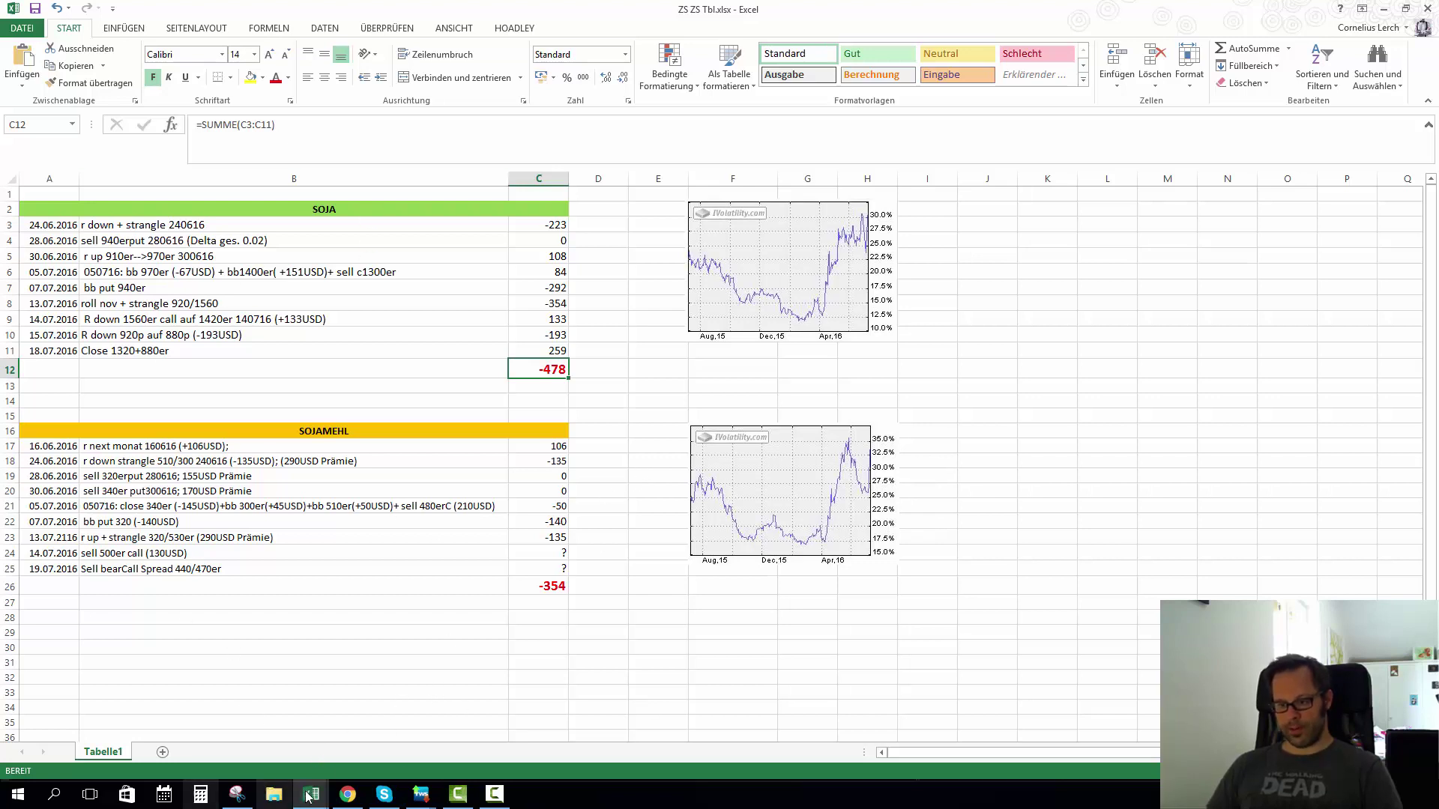
Step: Glance at the trading journal workbook, examine the SOJAMEHL sum in C26 of ZS ZS Tbl.xlsx, and minimise the workbook
mouse_move(302, 800)
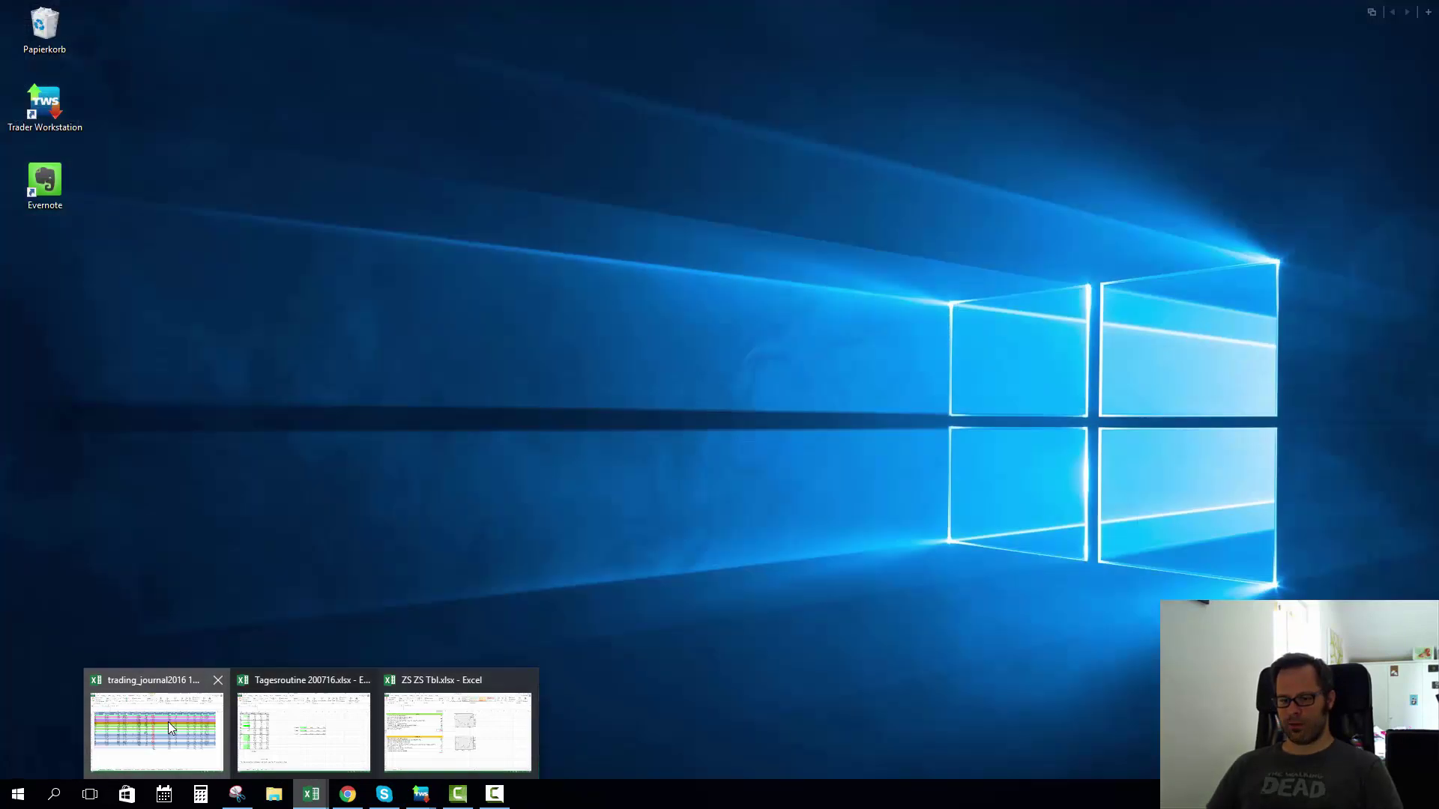
click(168, 725)
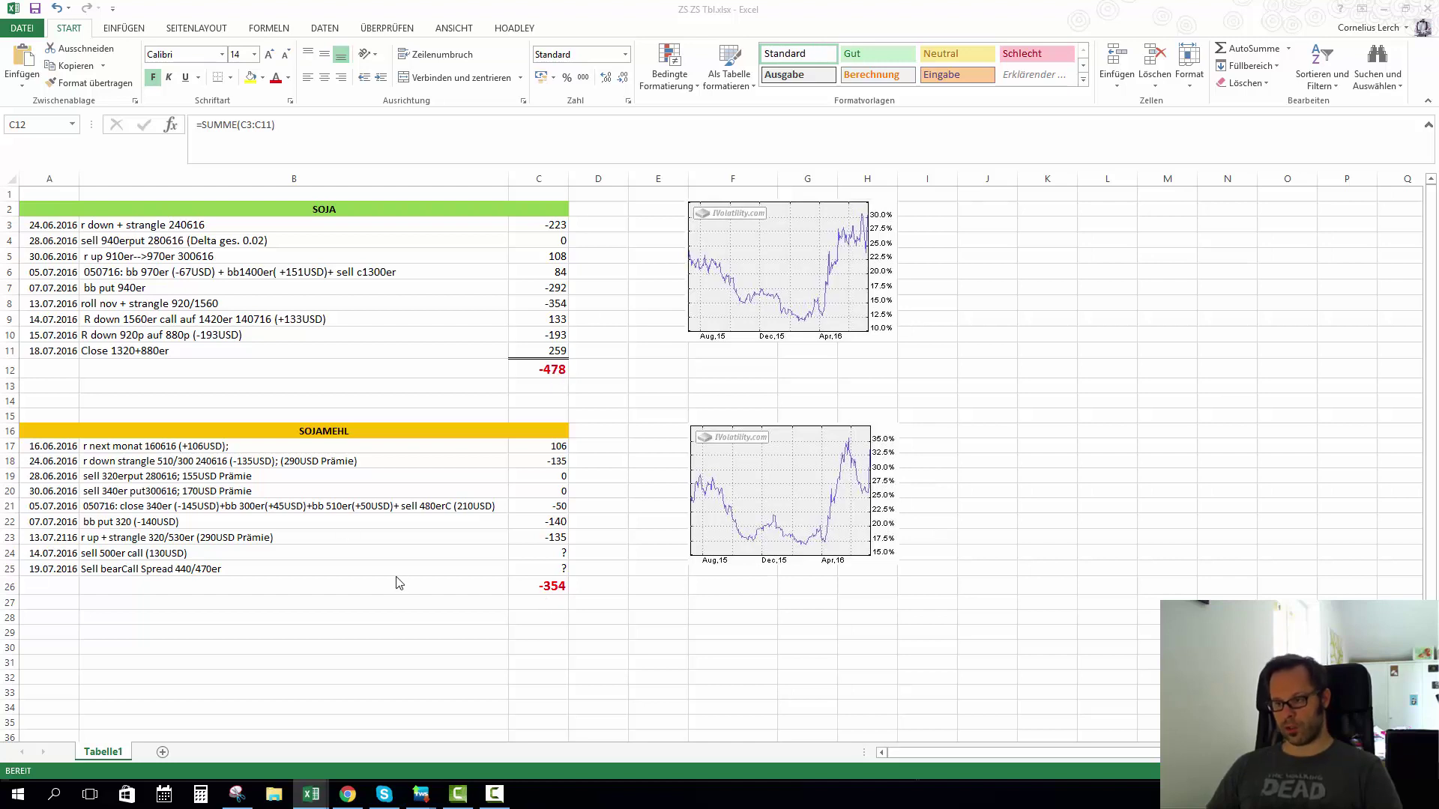
click(552, 585)
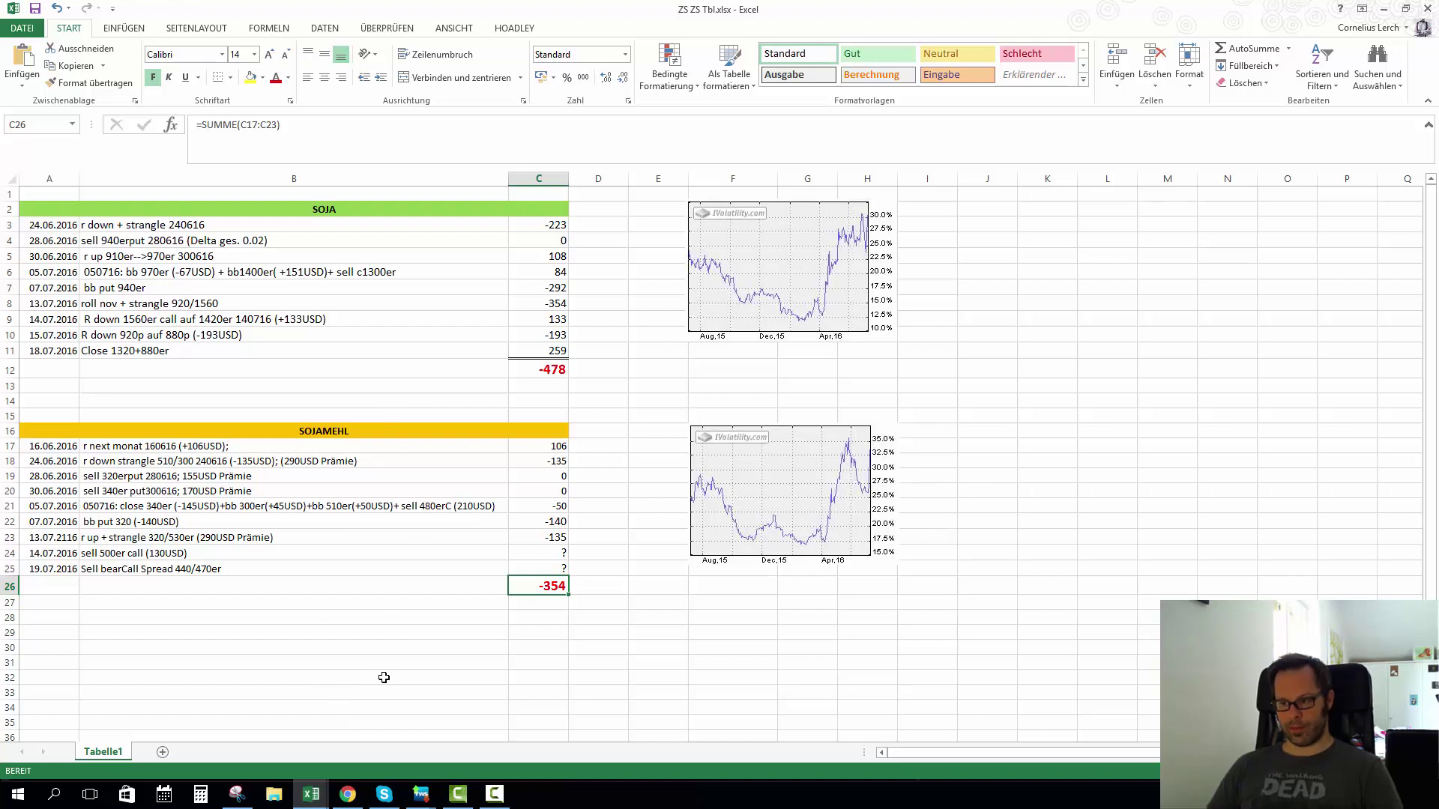
click(529, 647)
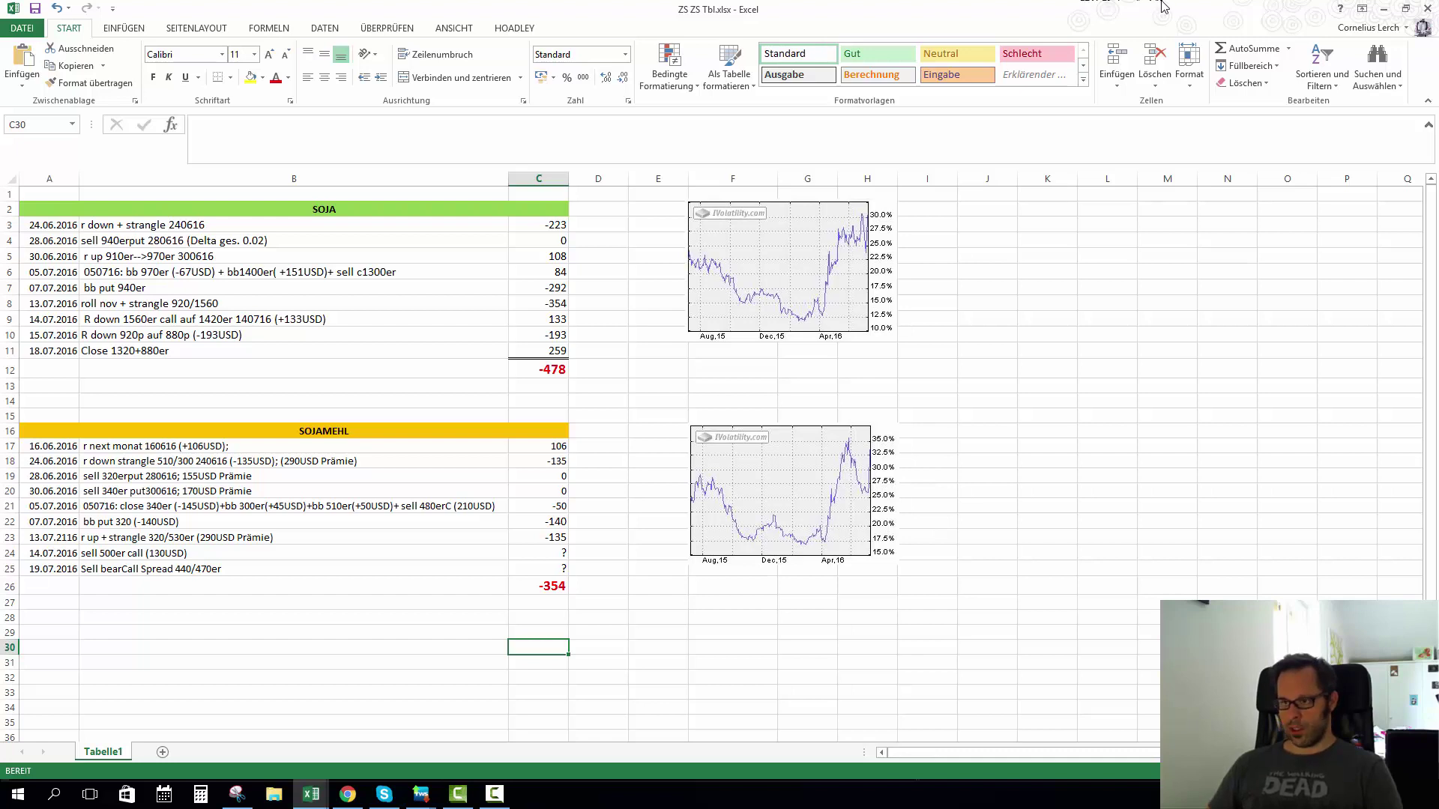
click(1379, 10)
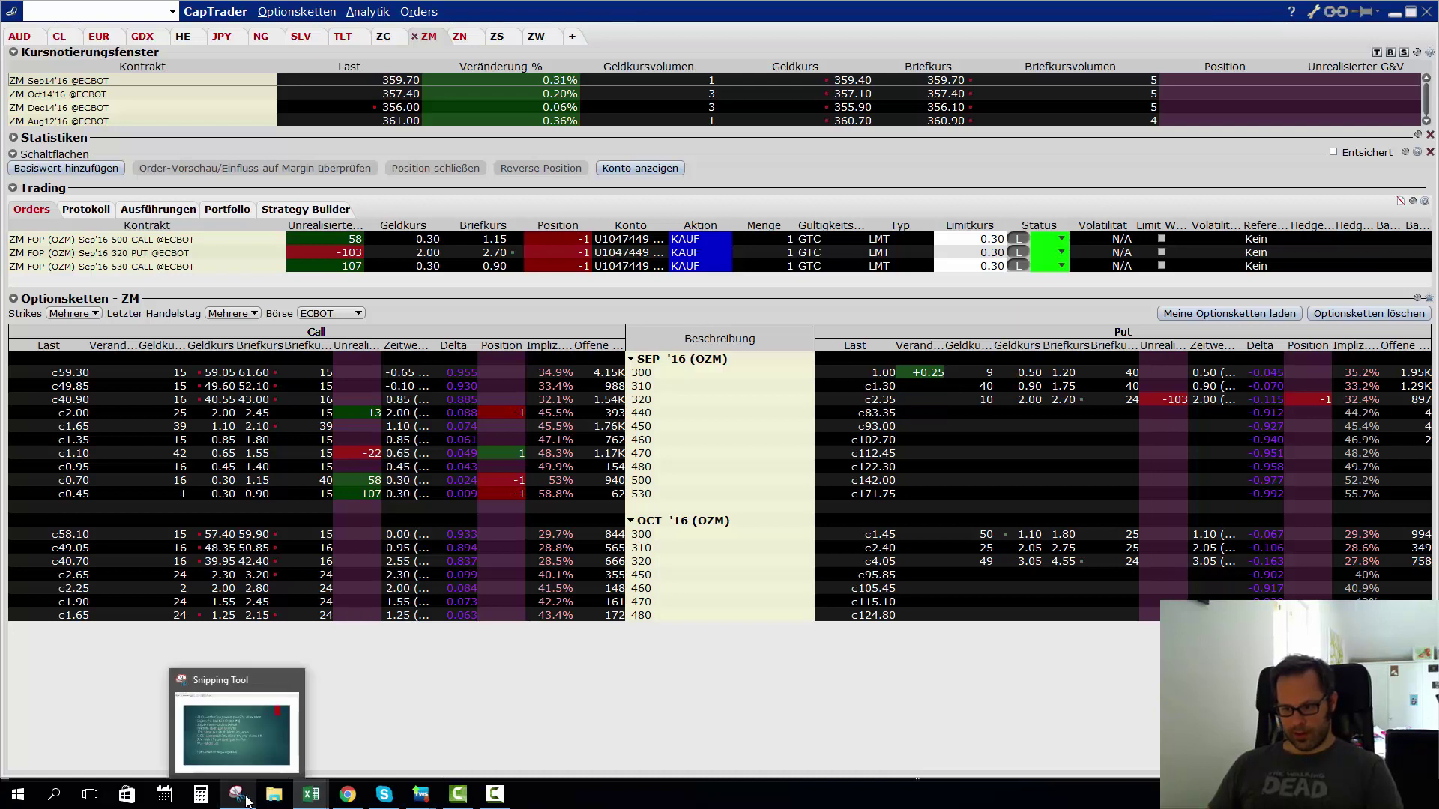
Step: Look through the open futures charts in the trading workstation and open the ZS NOV16 chart
mouse_move(418, 800)
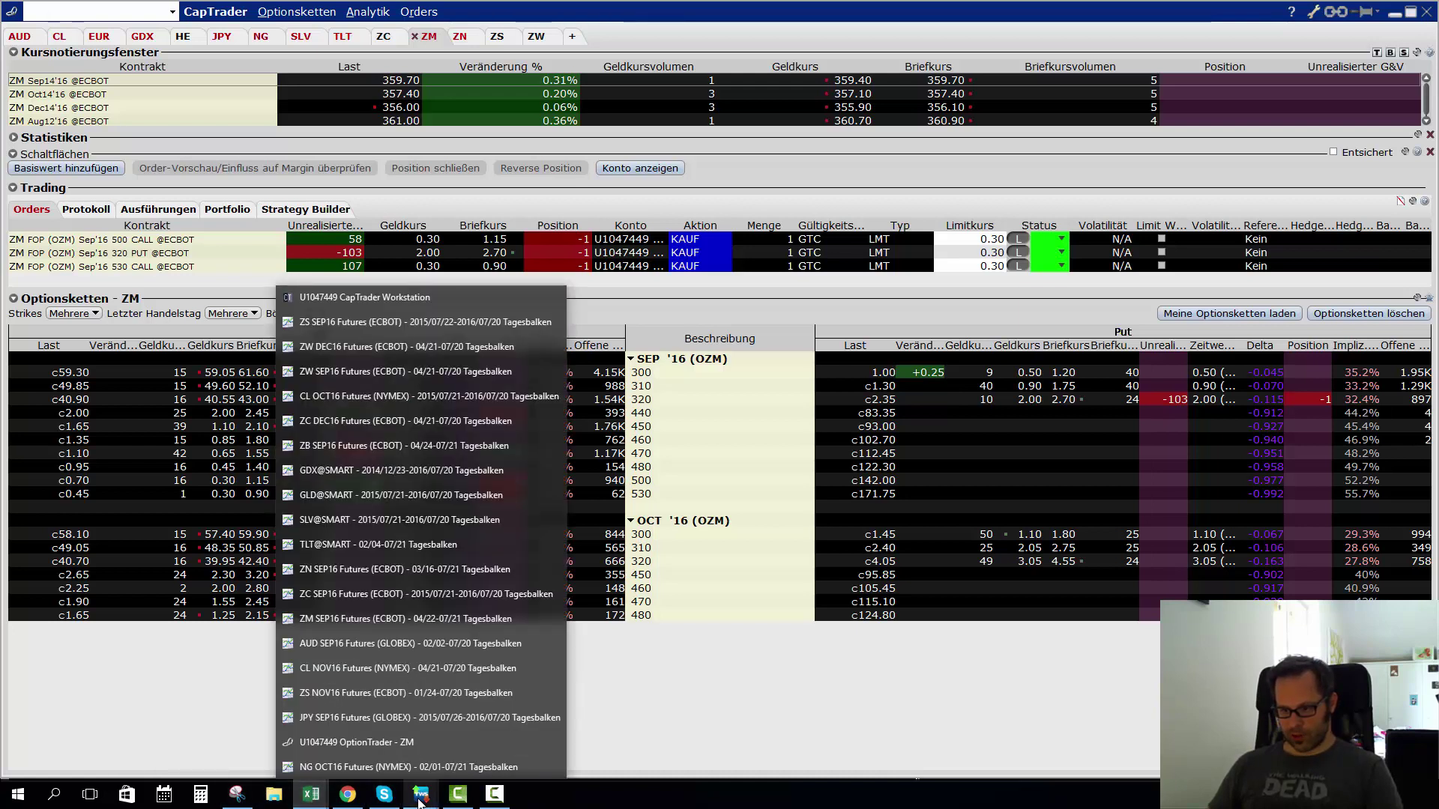
mouse_move(366, 572)
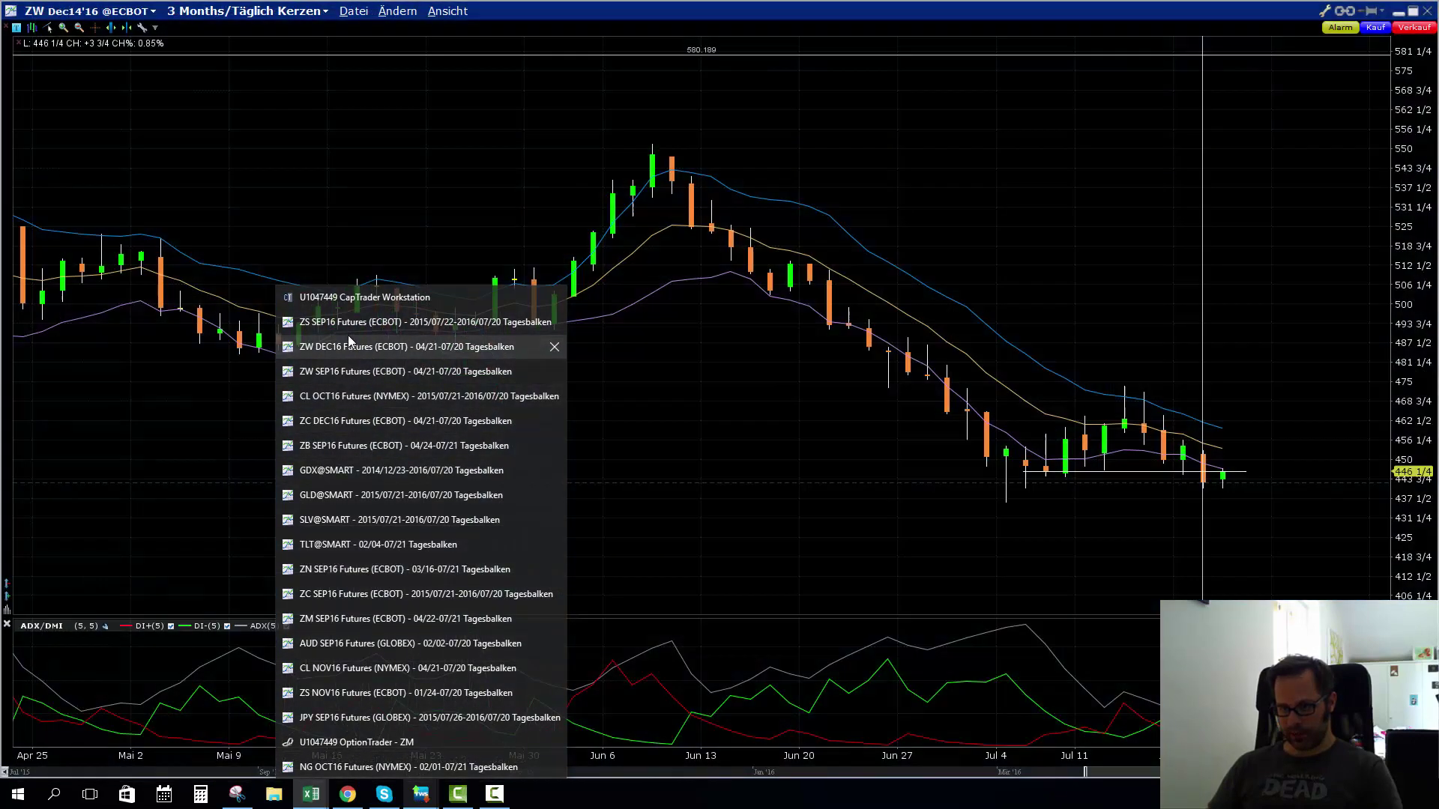
mouse_move(349, 321)
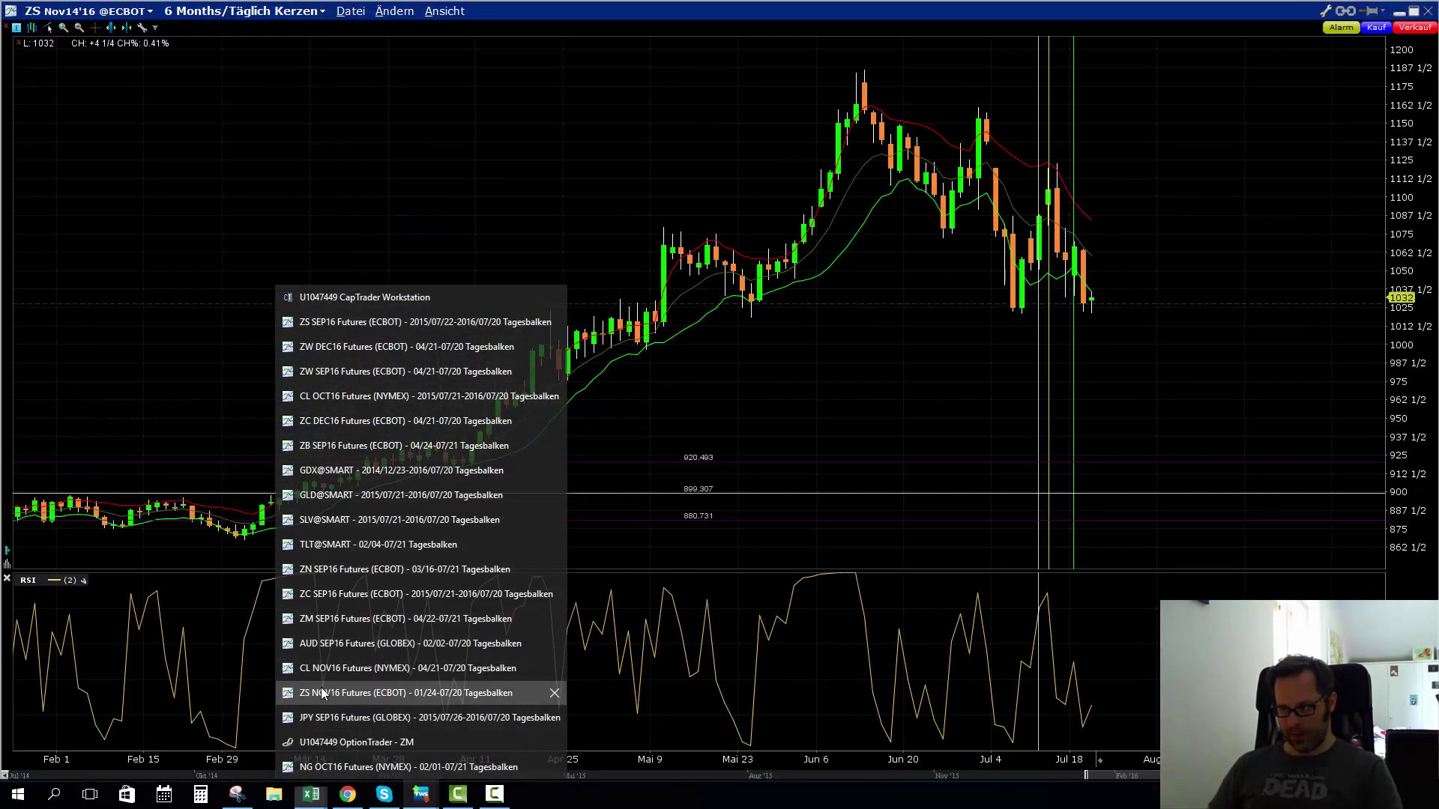
click(322, 692)
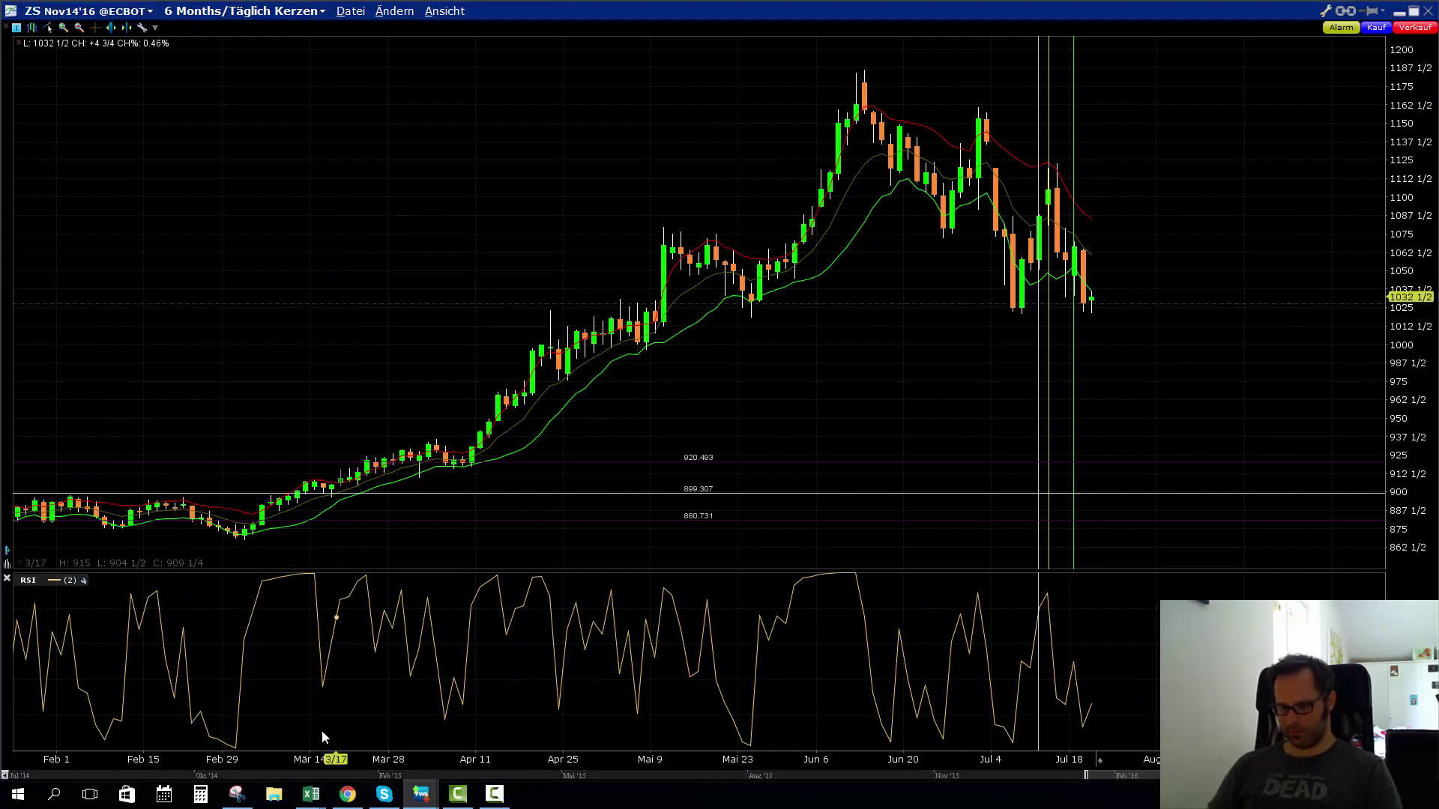
Step: Compress the ZS NOV16 chart's price scale until it includes the marked levels near 1301 and 1420
click(8, 556)
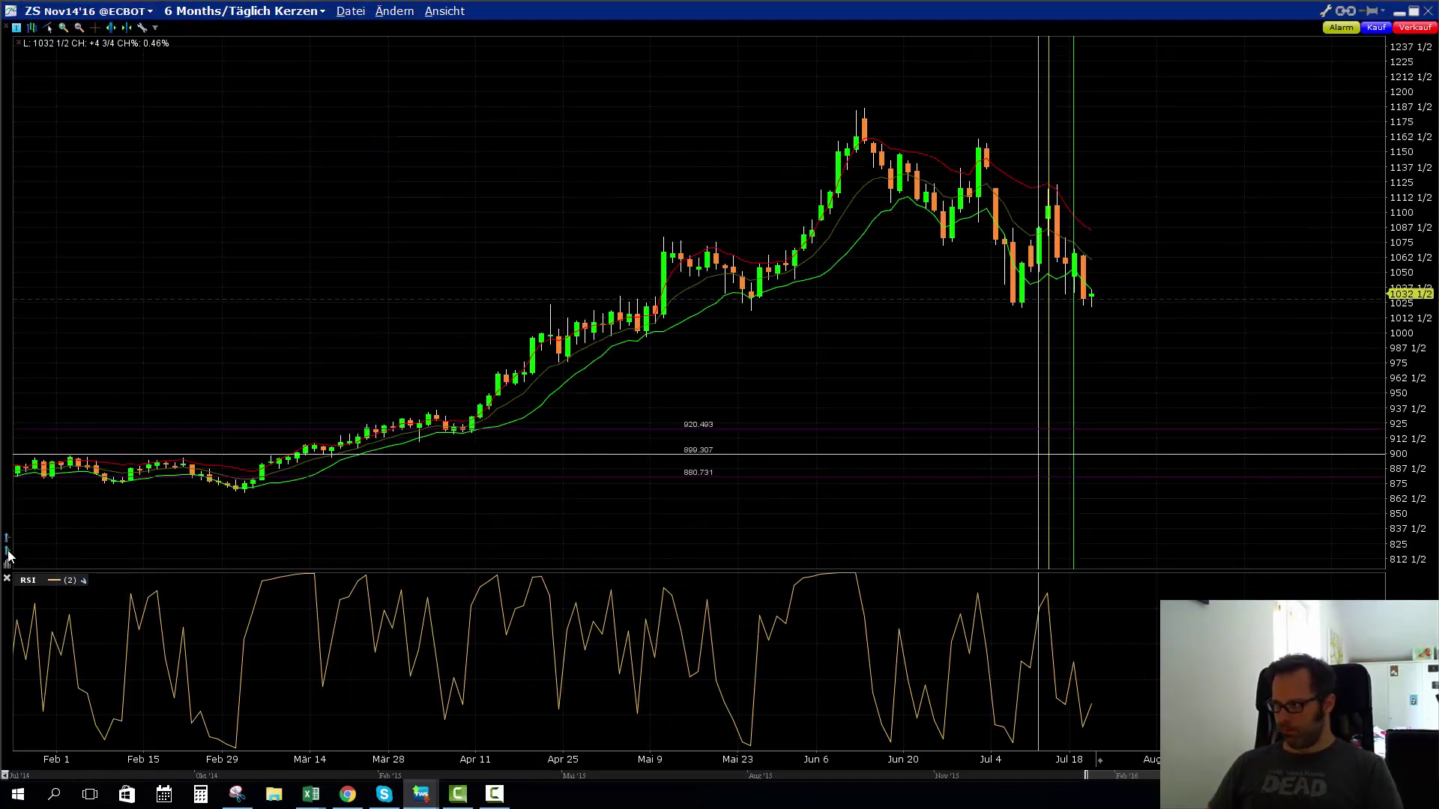
click(9, 556)
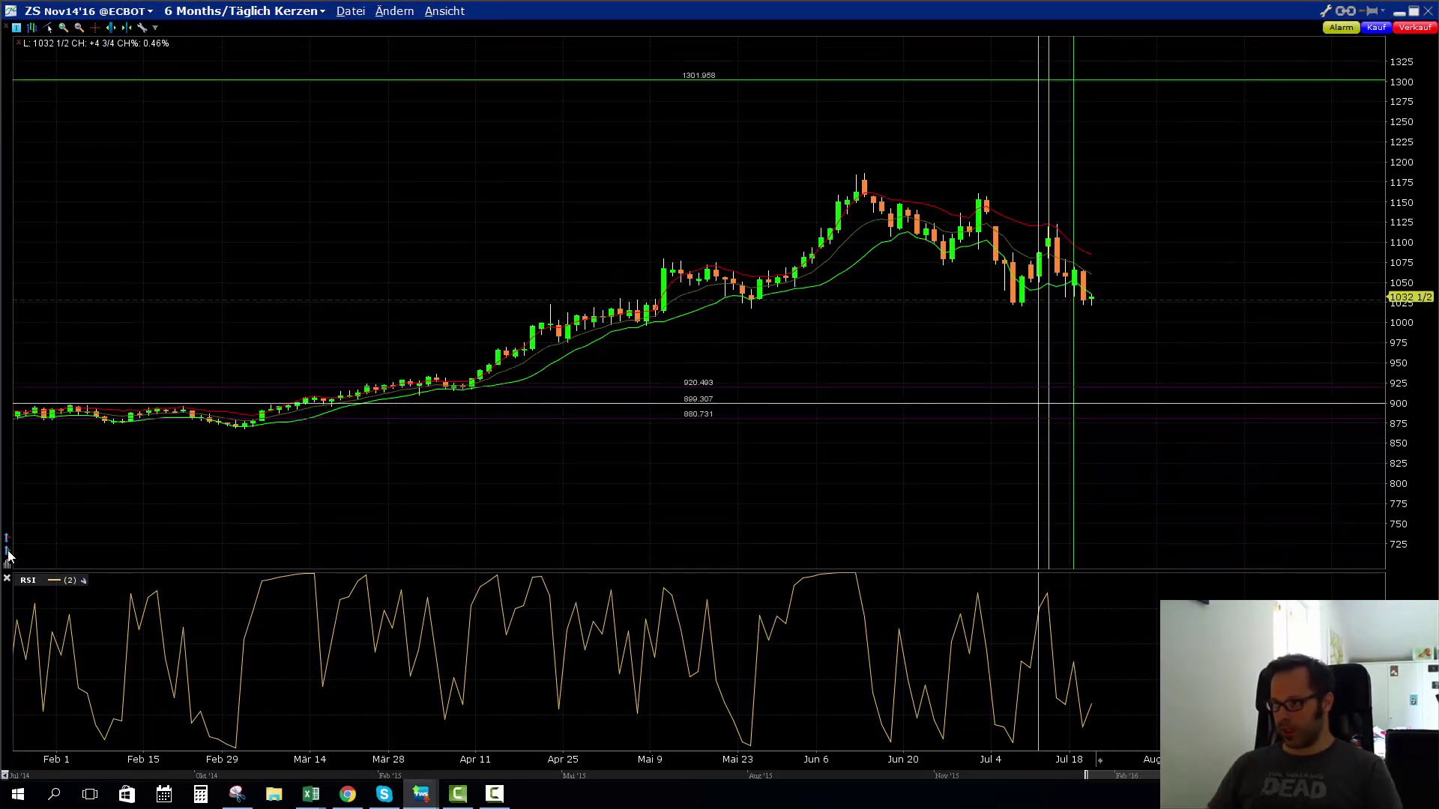
click(1057, 255)
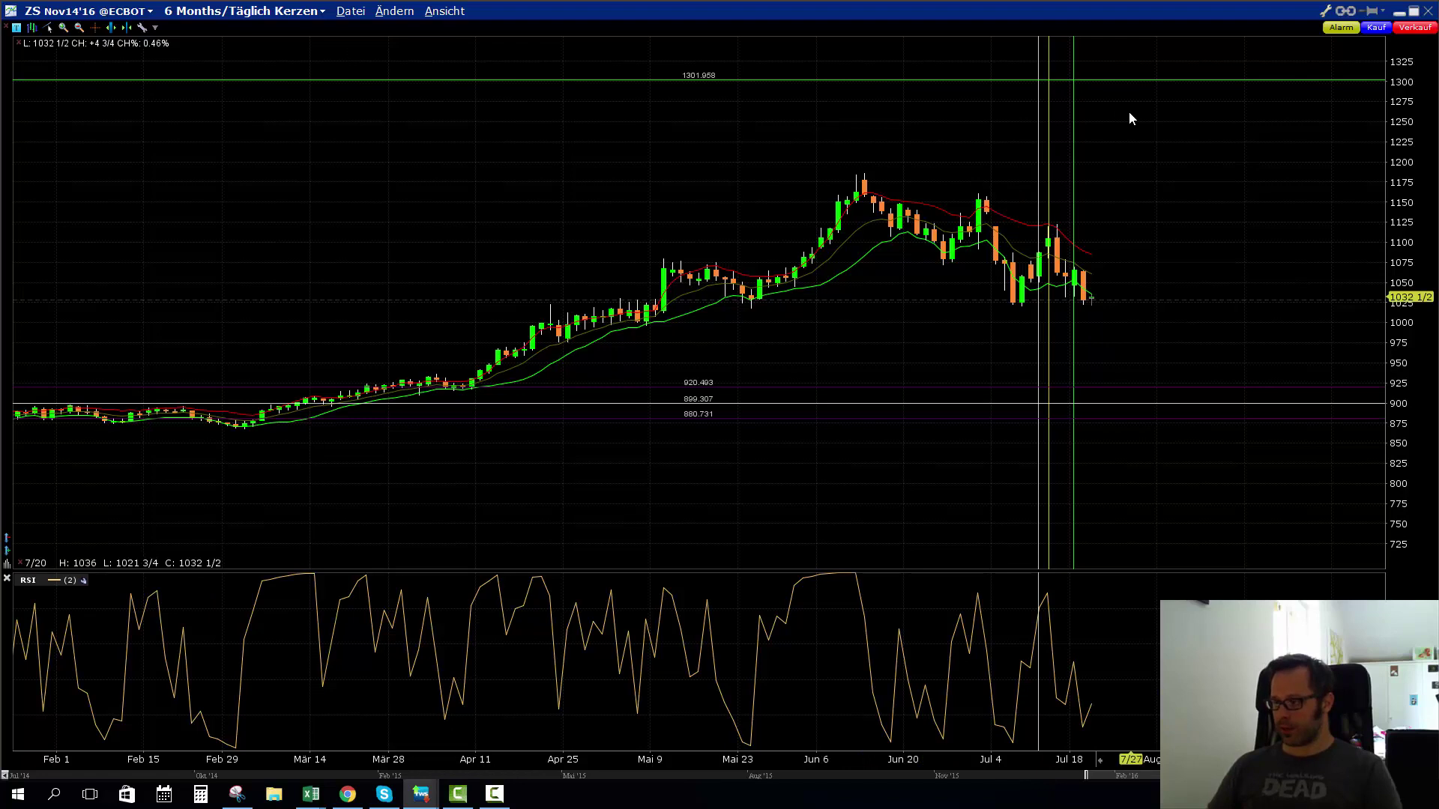
click(7, 553)
click(8, 553)
click(8, 553)
click(7, 553)
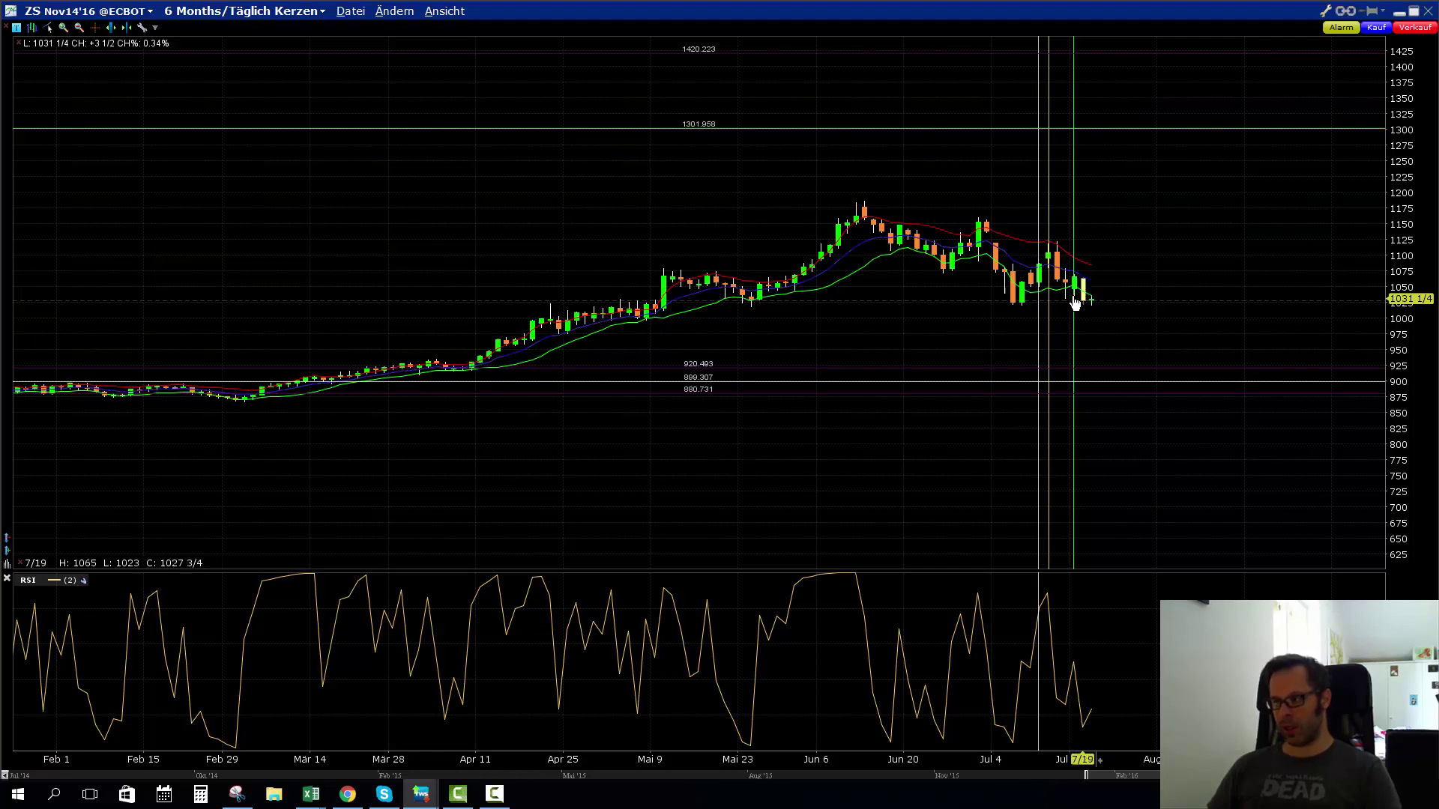
Step: Measure a rise from the July 19 candle with an upward percentage line of about 11.4% and clear the line
drag(1084, 291, 1102, 210)
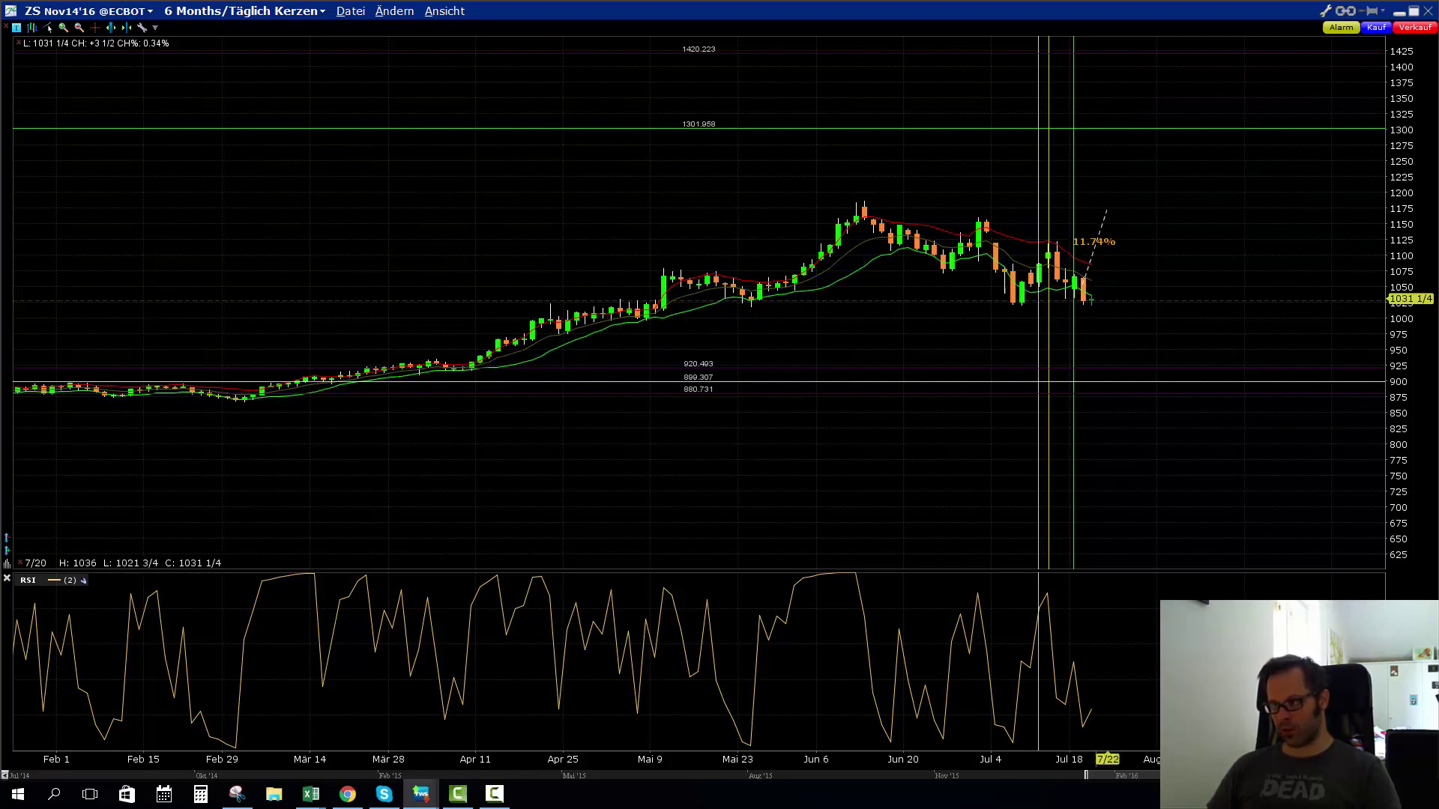
right_click(1099, 223)
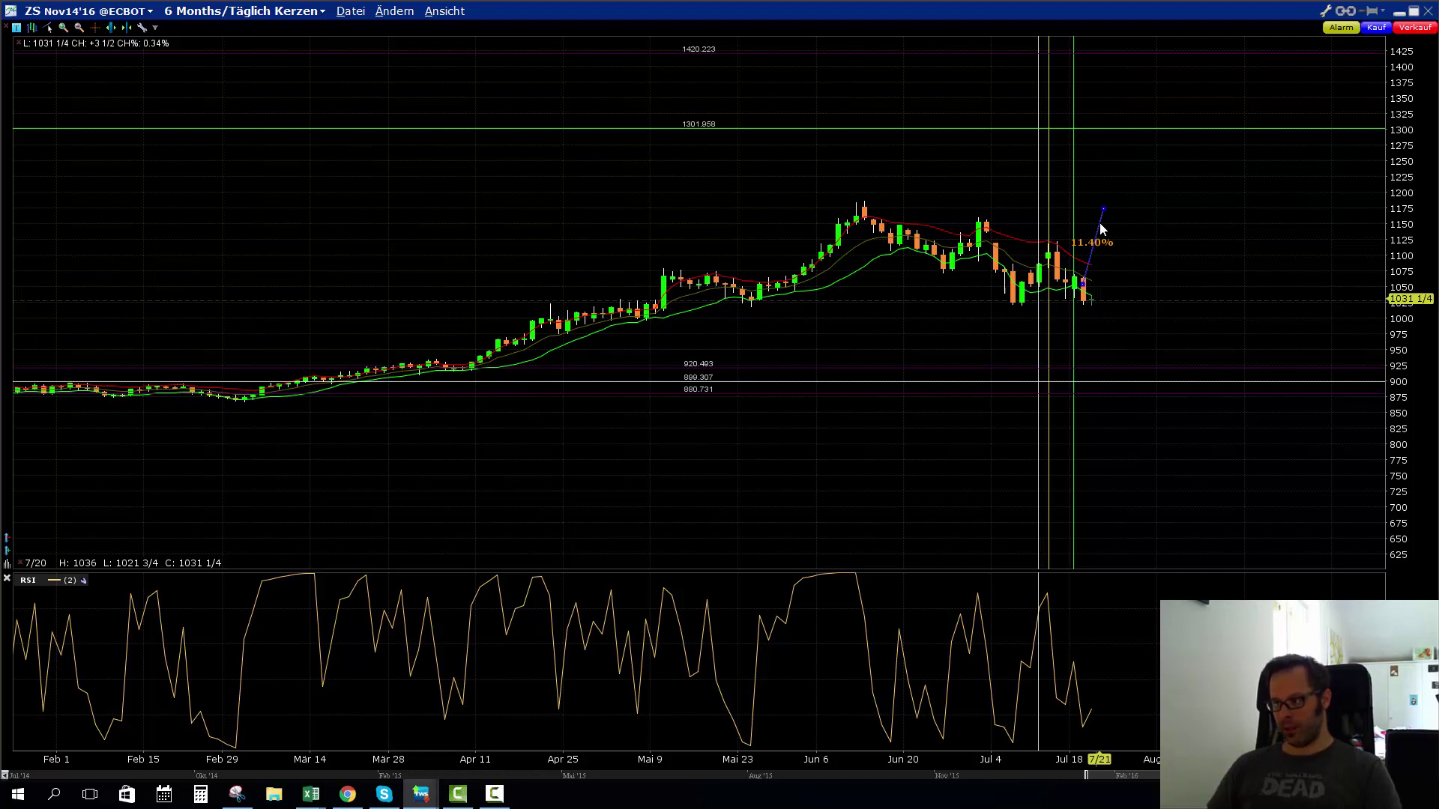
click(1111, 232)
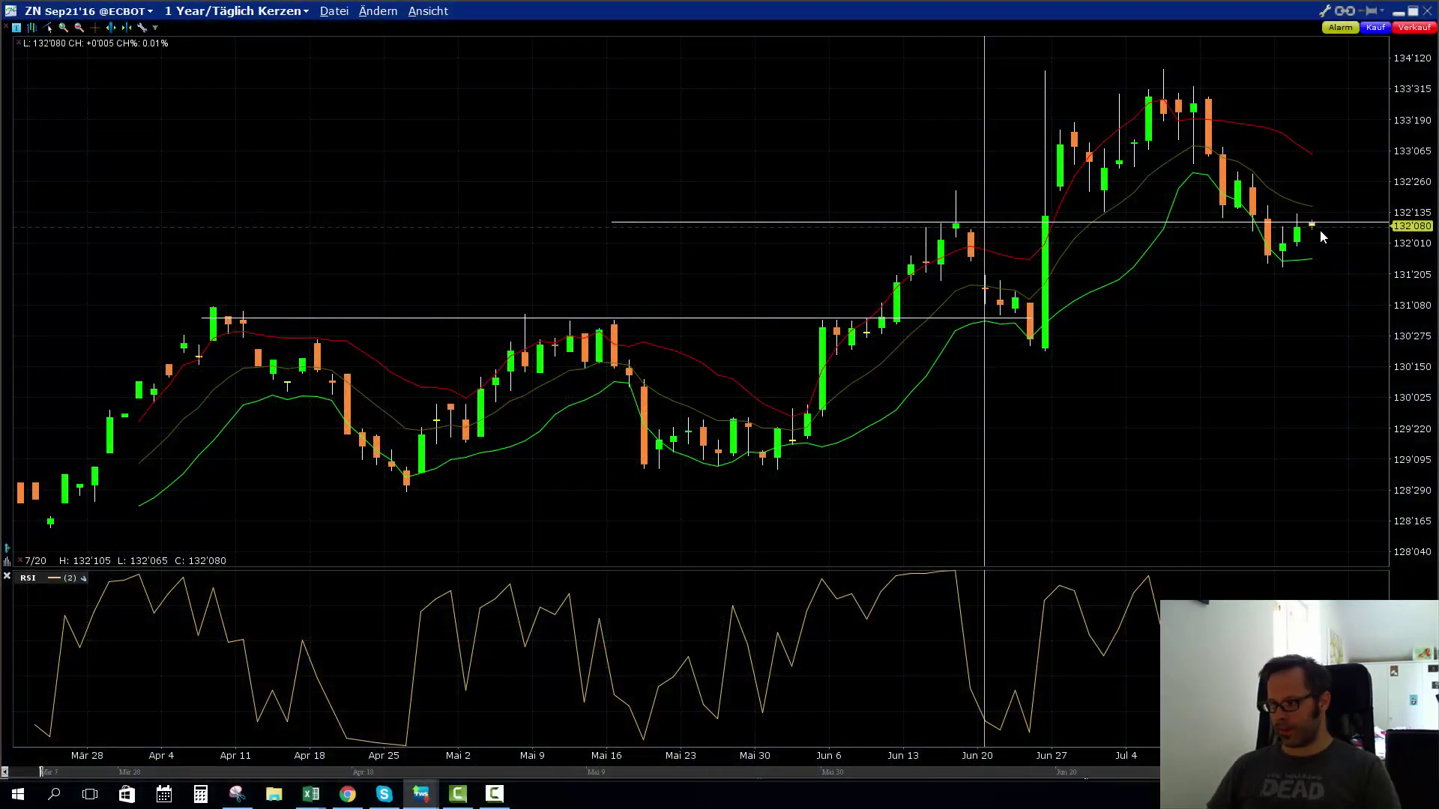
Step: Return to the OptionTrader window and show the ZN option positions
mouse_move(420, 794)
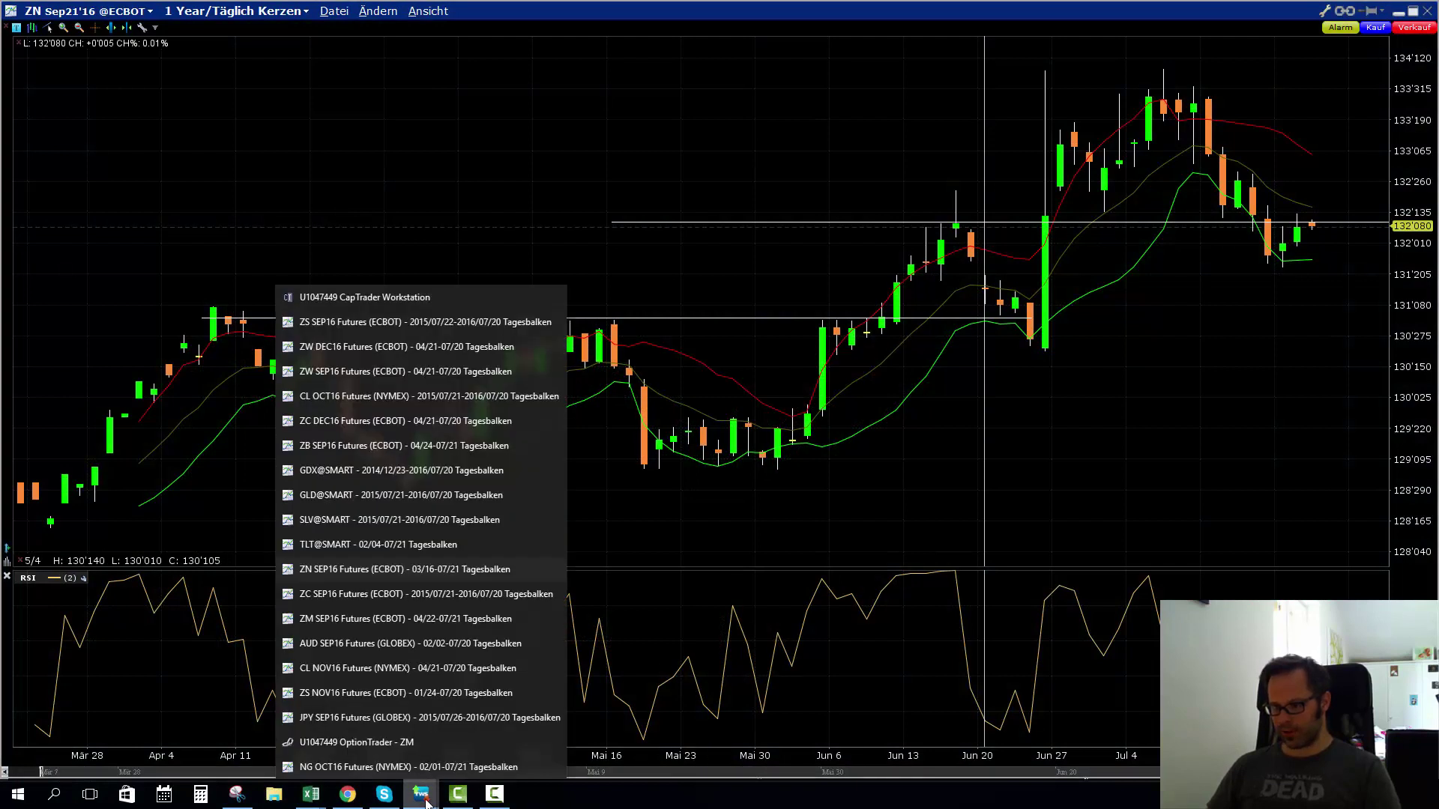
click(411, 739)
click(467, 38)
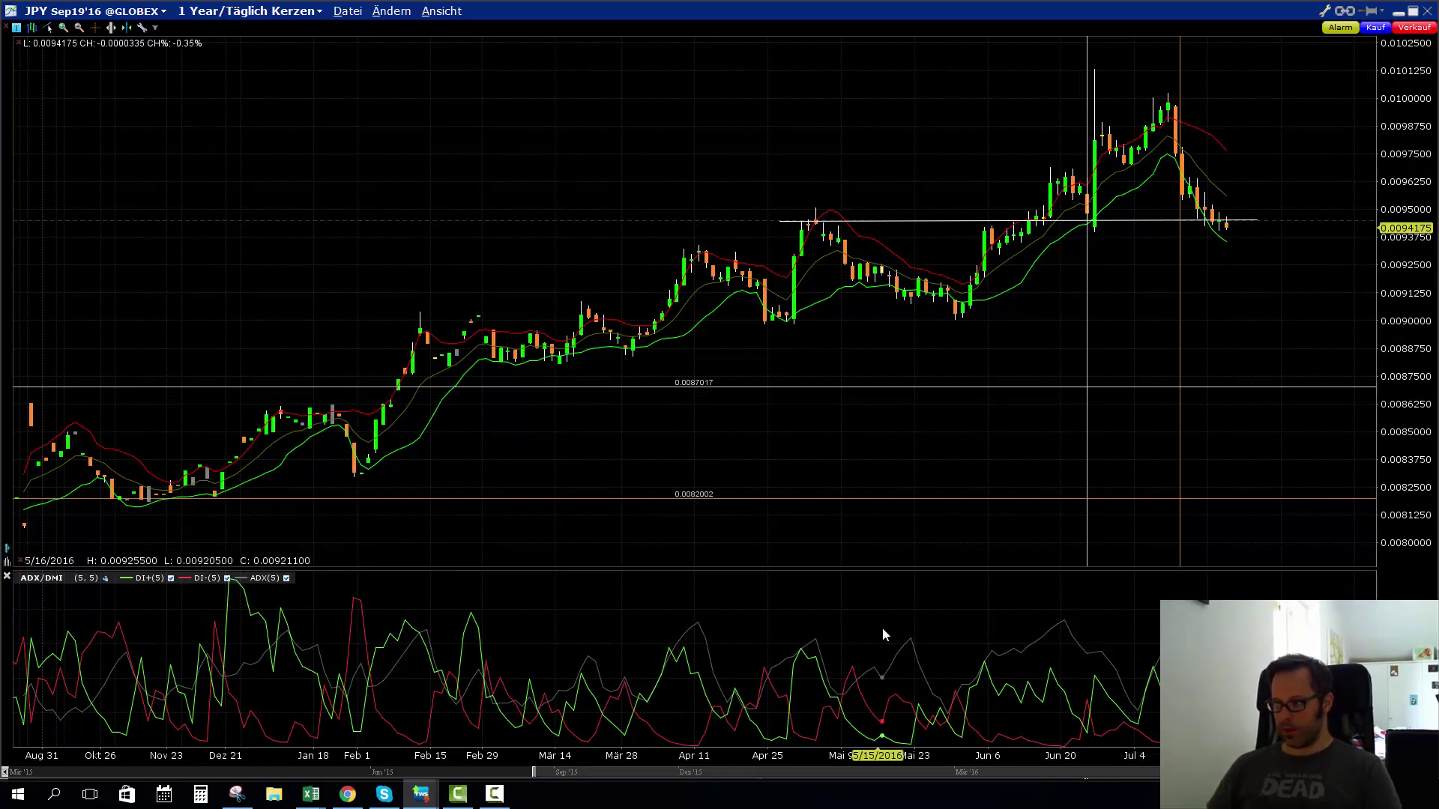
Step: Review the JPY option positions in the OptionTrader window and bring up the JPY SEP16 futures chart again
click(420, 793)
click(402, 747)
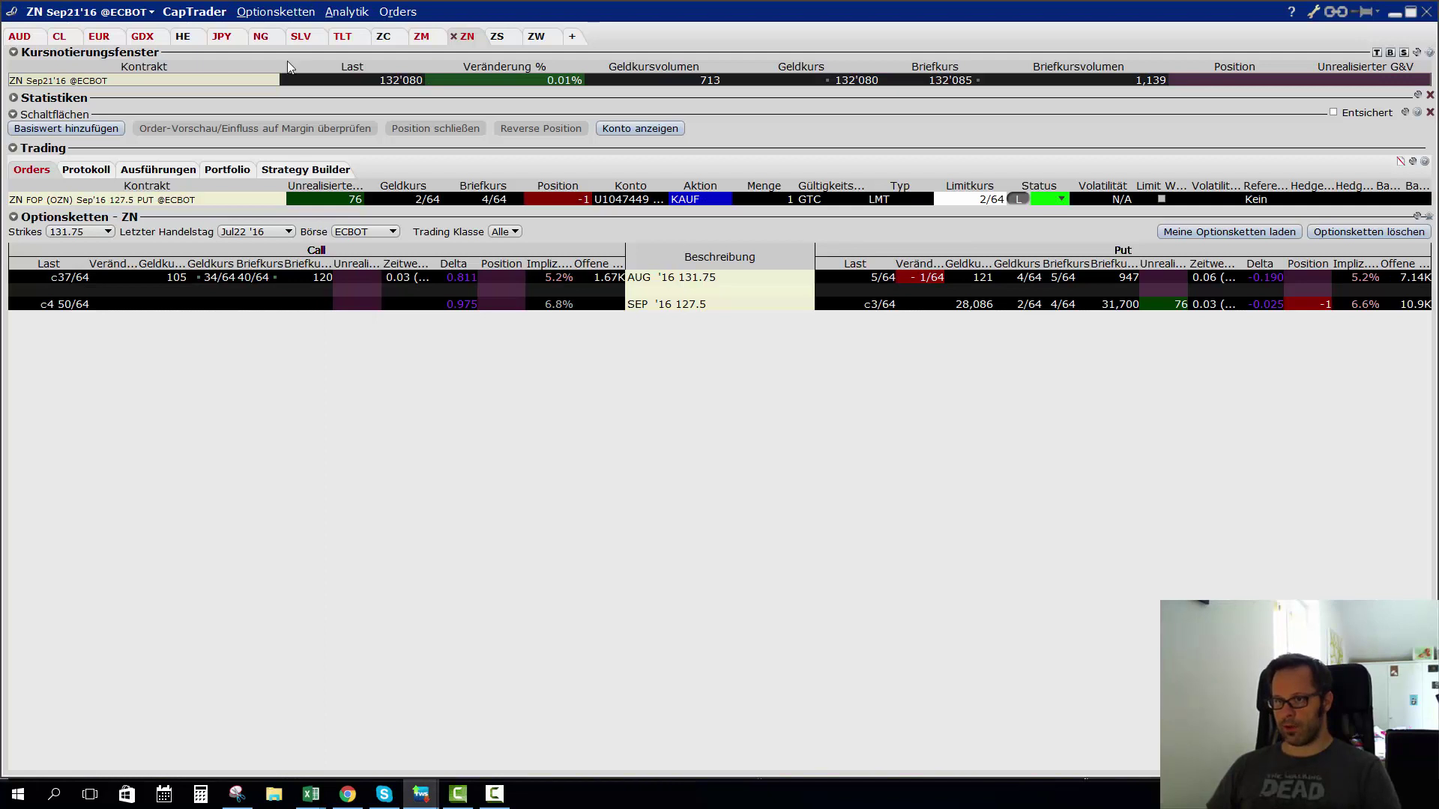
click(225, 36)
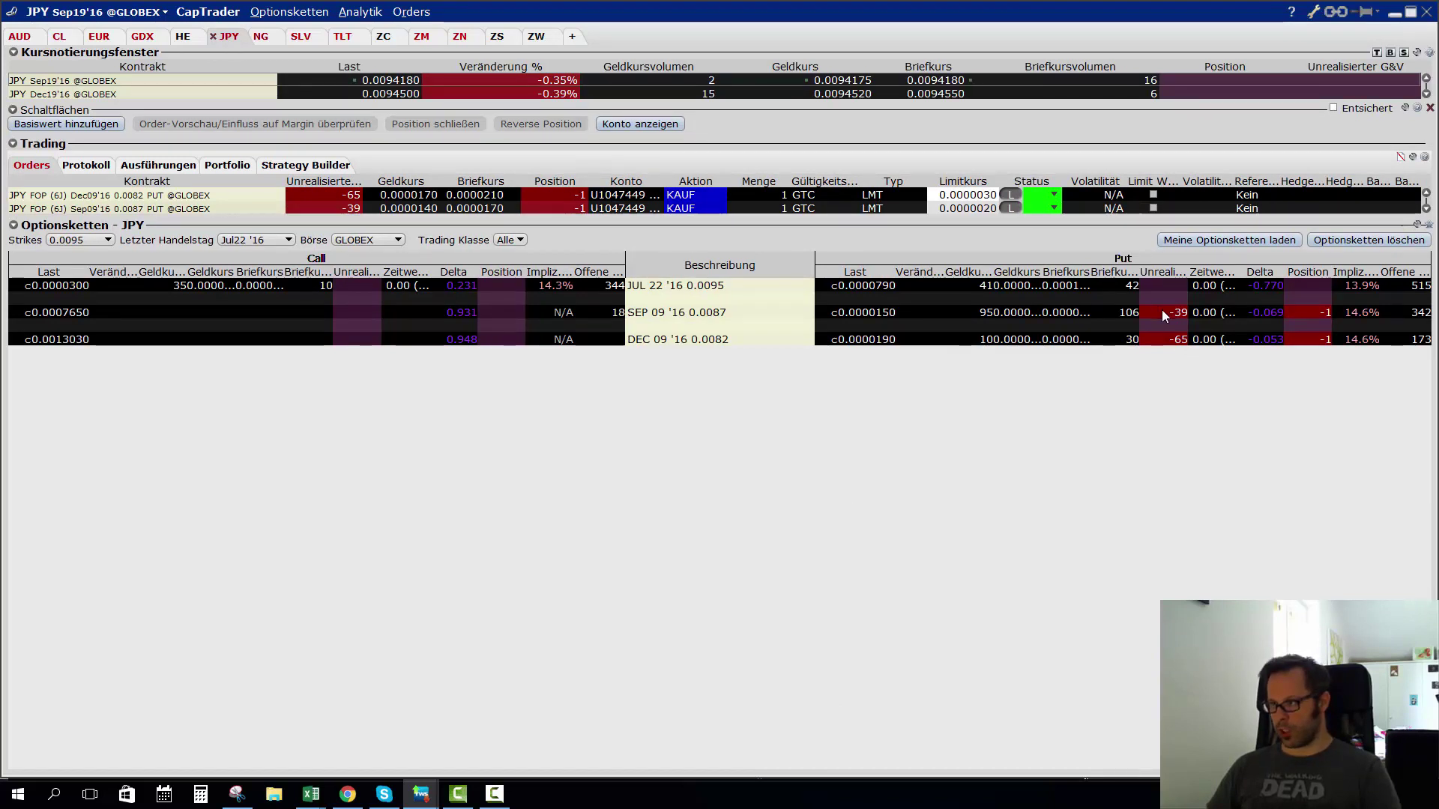
mouse_move(1172, 316)
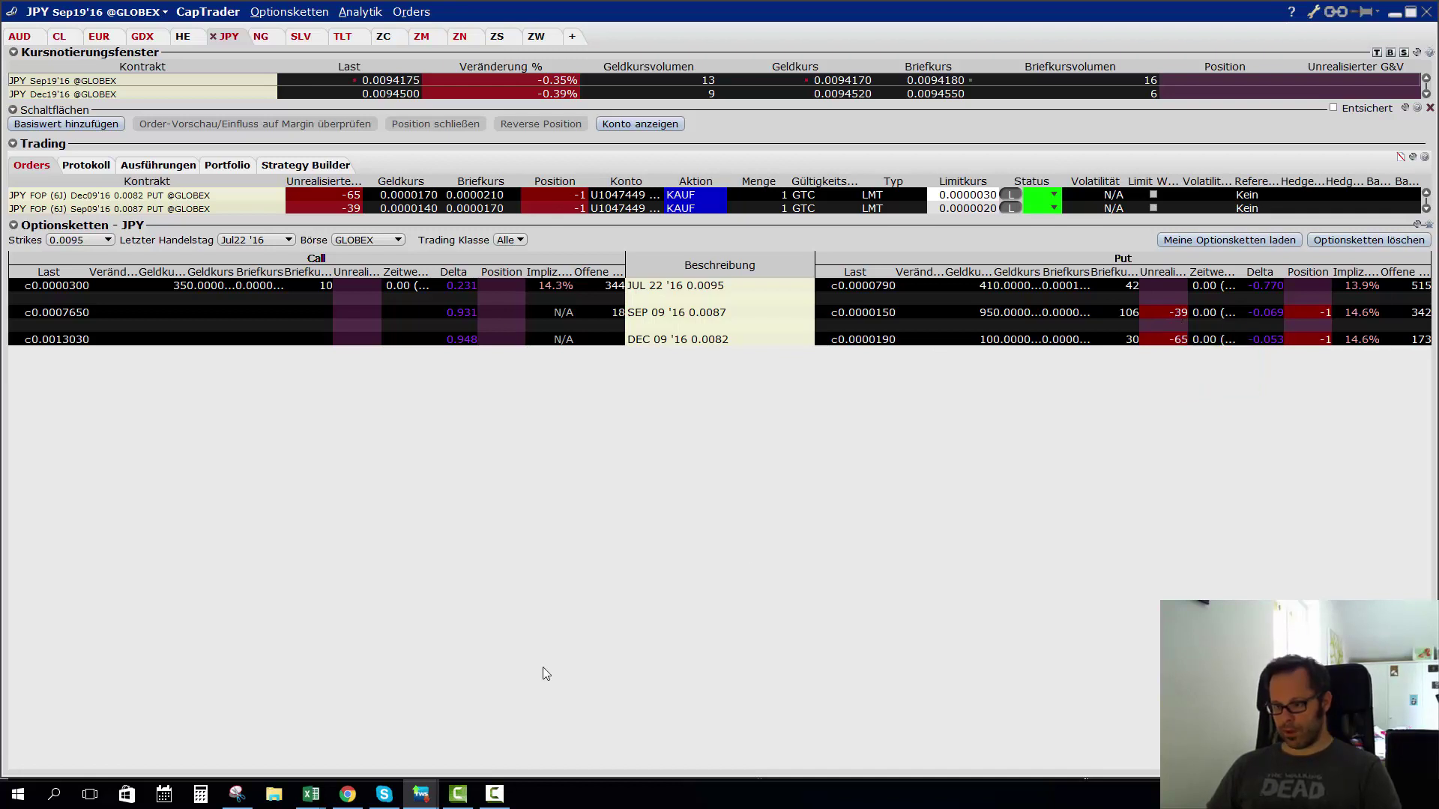
mouse_move(421, 793)
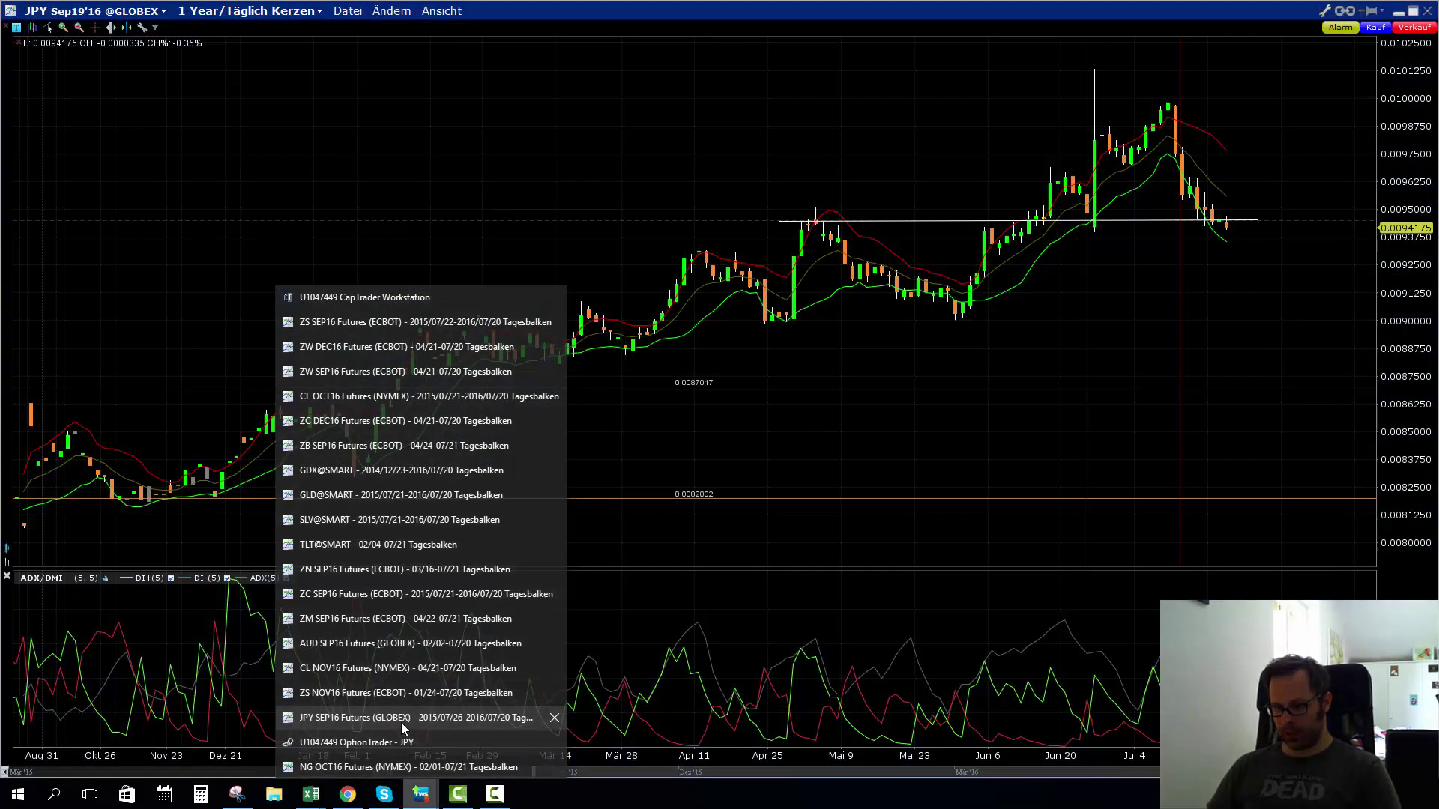
click(401, 717)
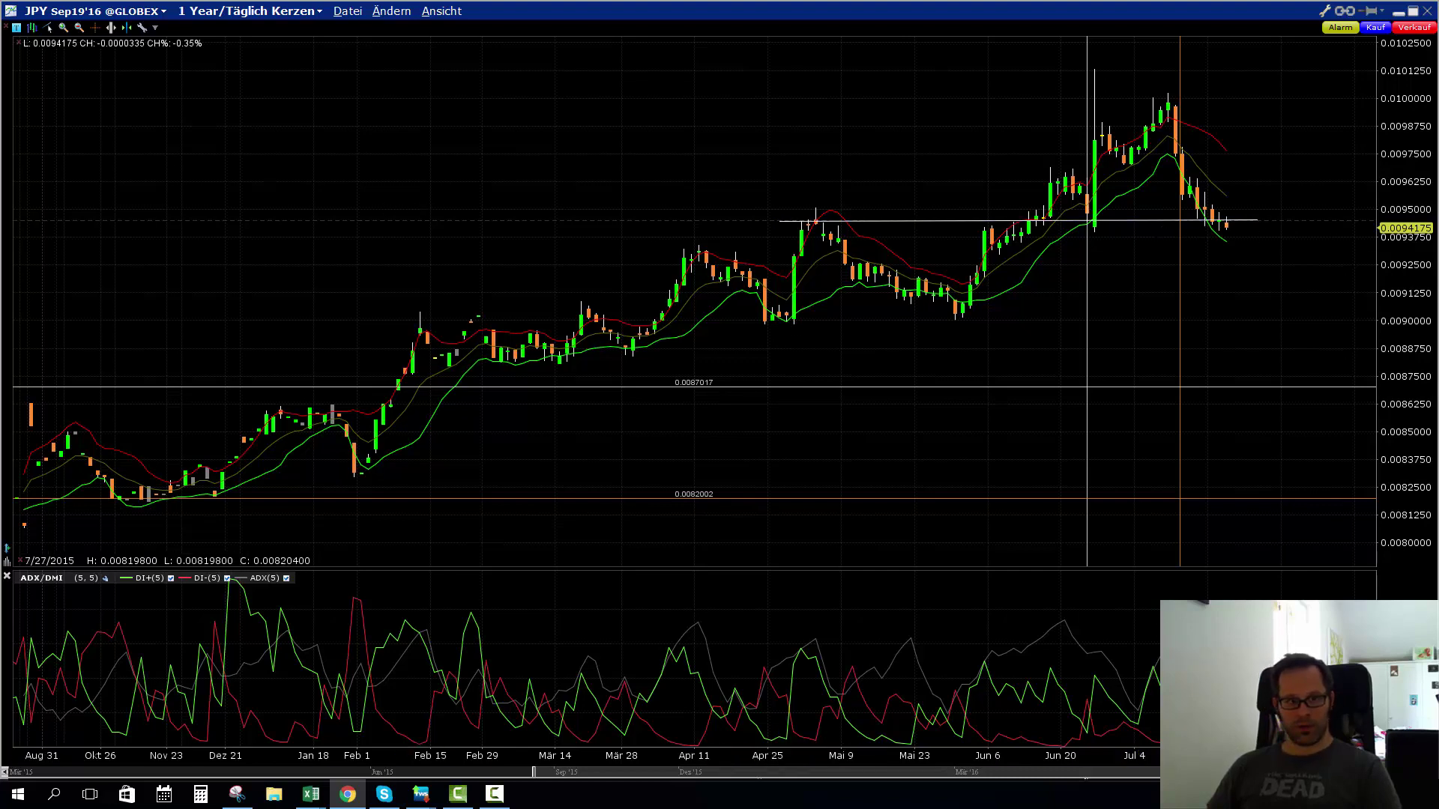
Step: Switch to the Barchart page in Chrome and apply the weekly BB_RSI_ADX(w) template to the J6U16 Japanese Yen chart
key(alt+Tab)
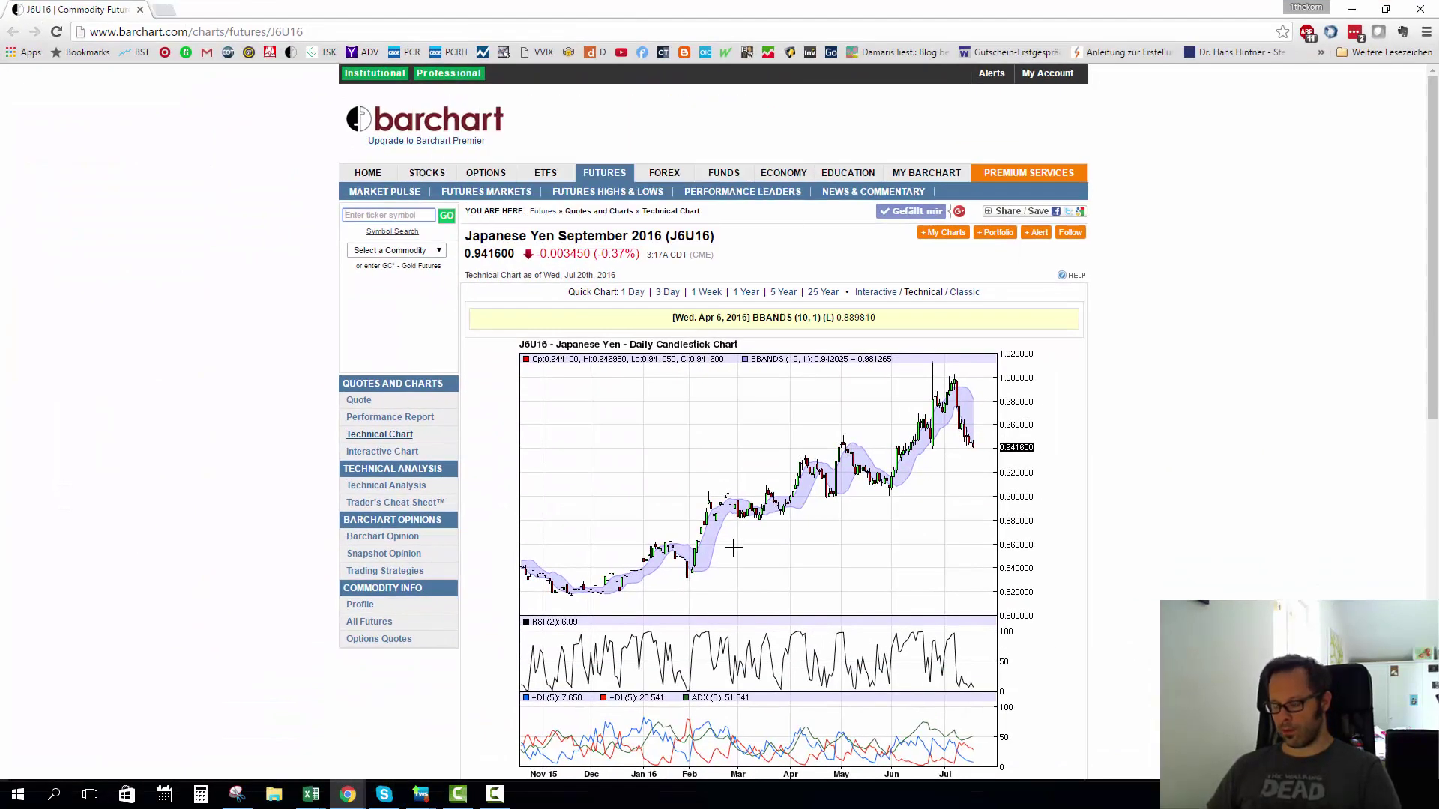
scroll(733, 548, down, 3)
click(943, 624)
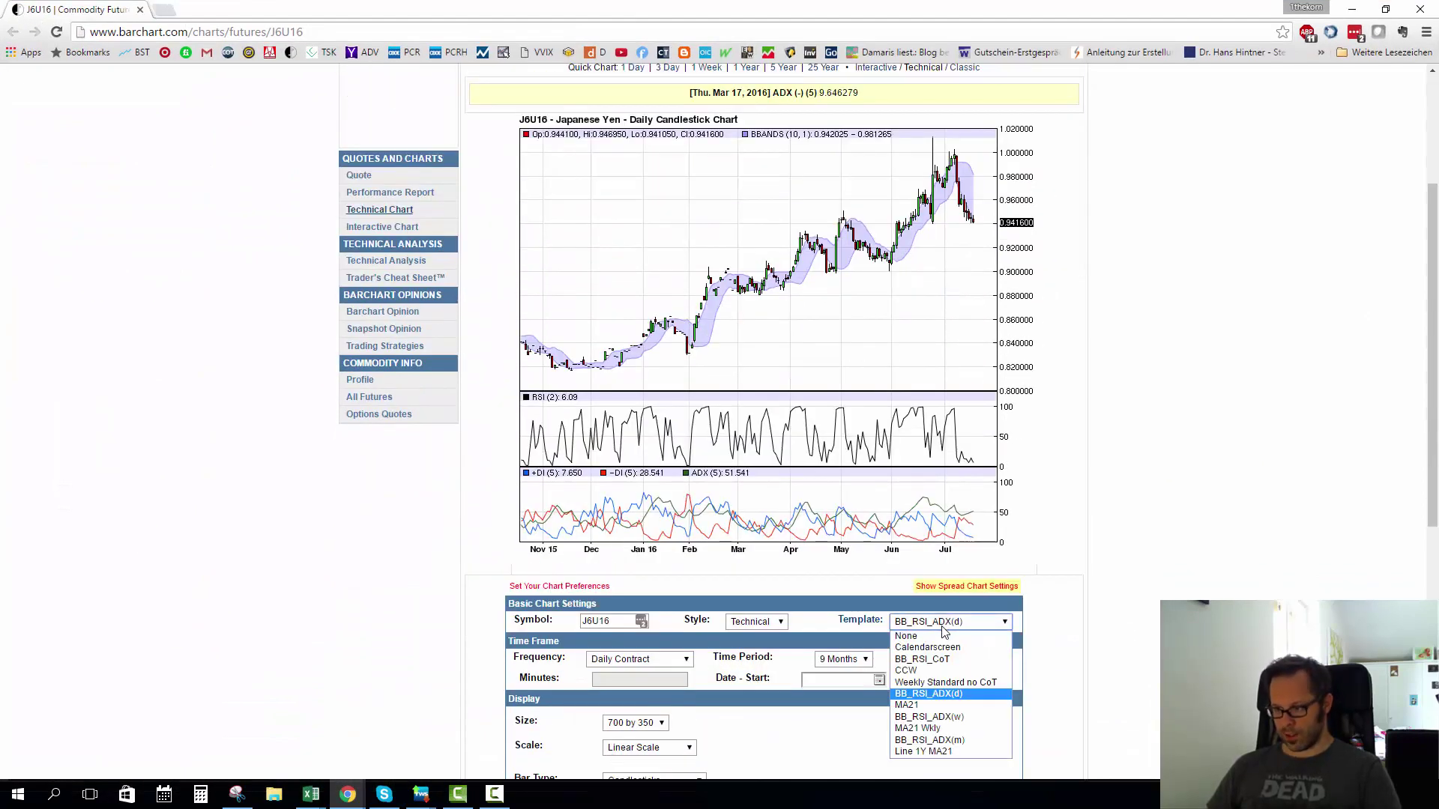
click(929, 717)
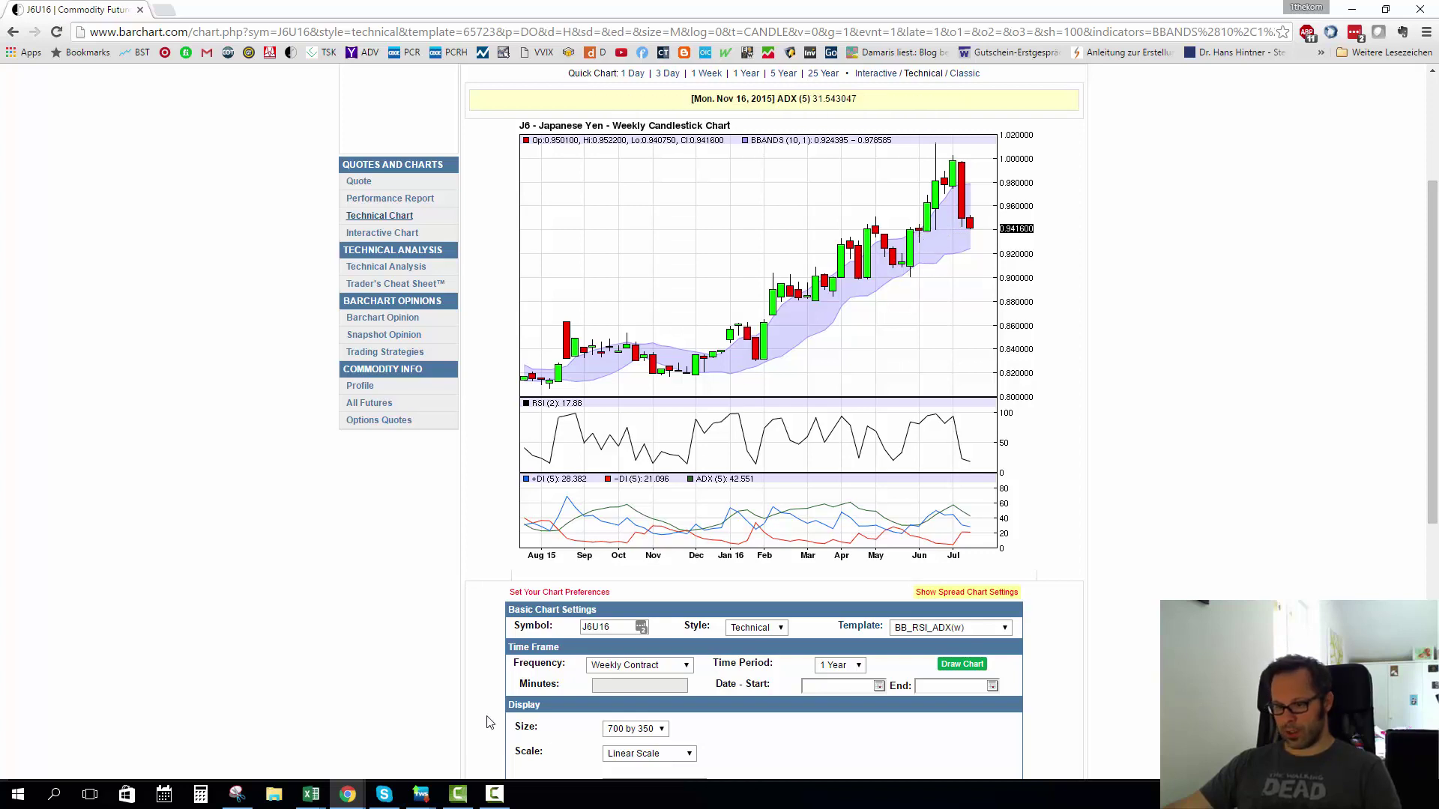
Step: Return to the OptionTrader window and inspect the unrealised P&L of the JPY SEP 0.0087 and DEC 0.0082 puts
mouse_move(421, 794)
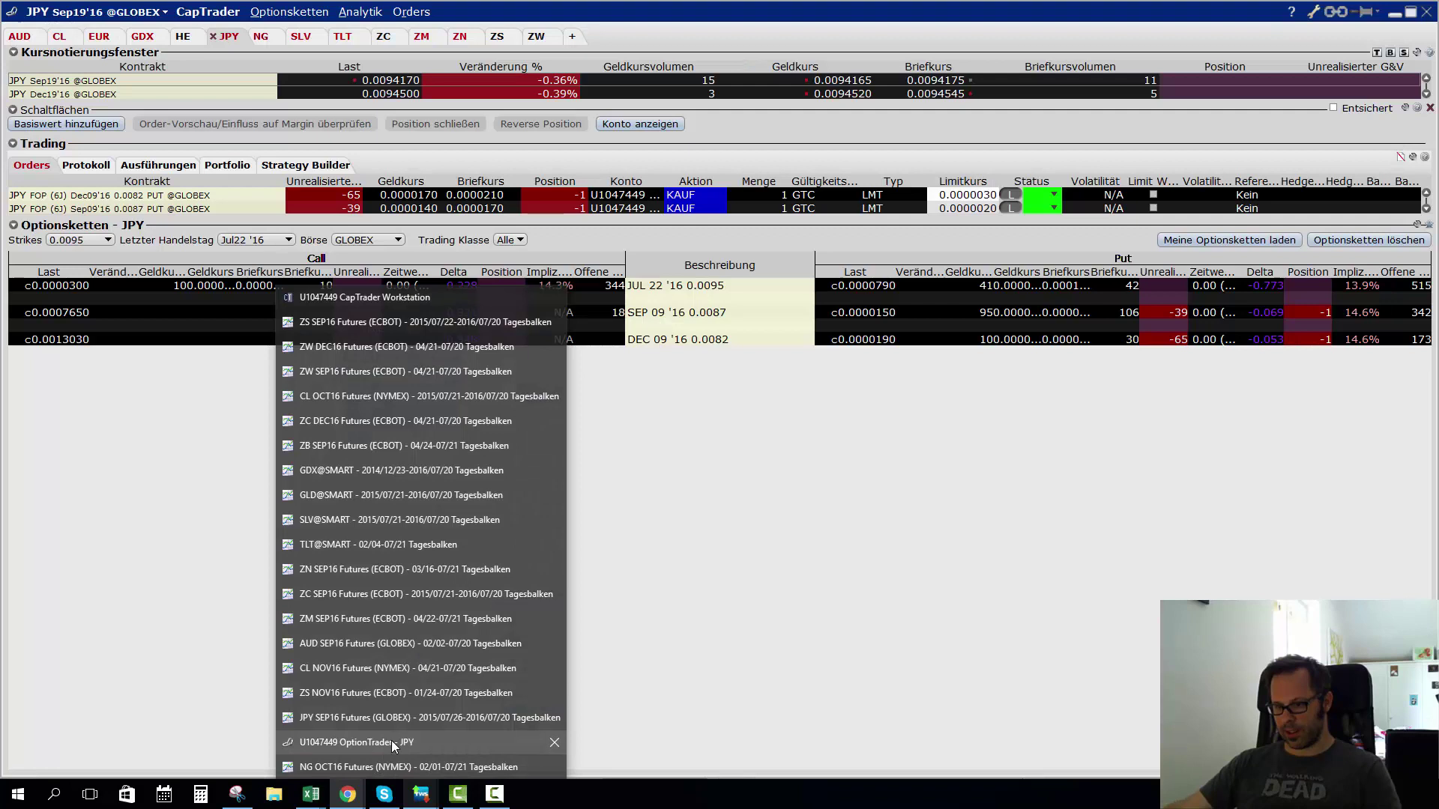
click(391, 740)
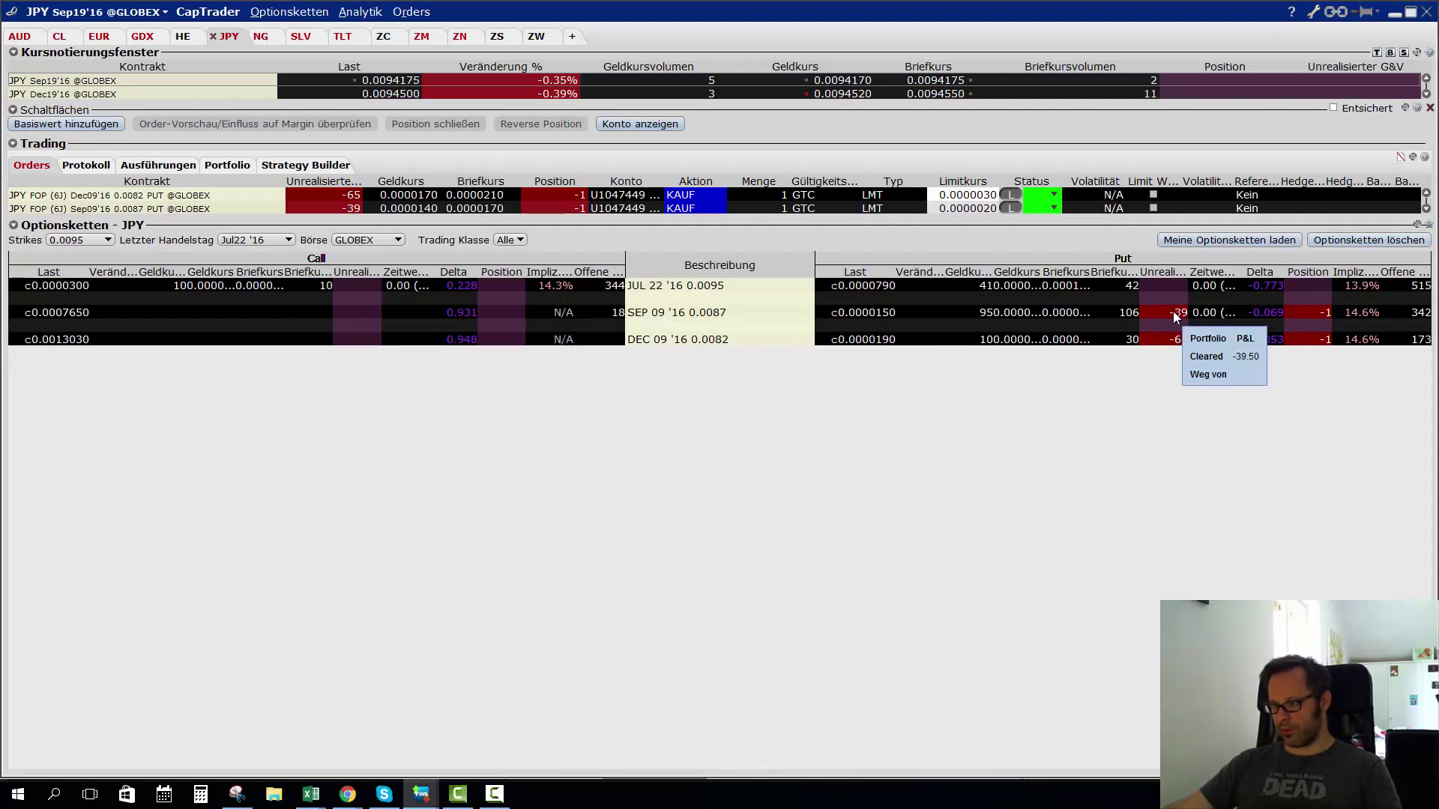
mouse_move(1201, 329)
mouse_move(1164, 314)
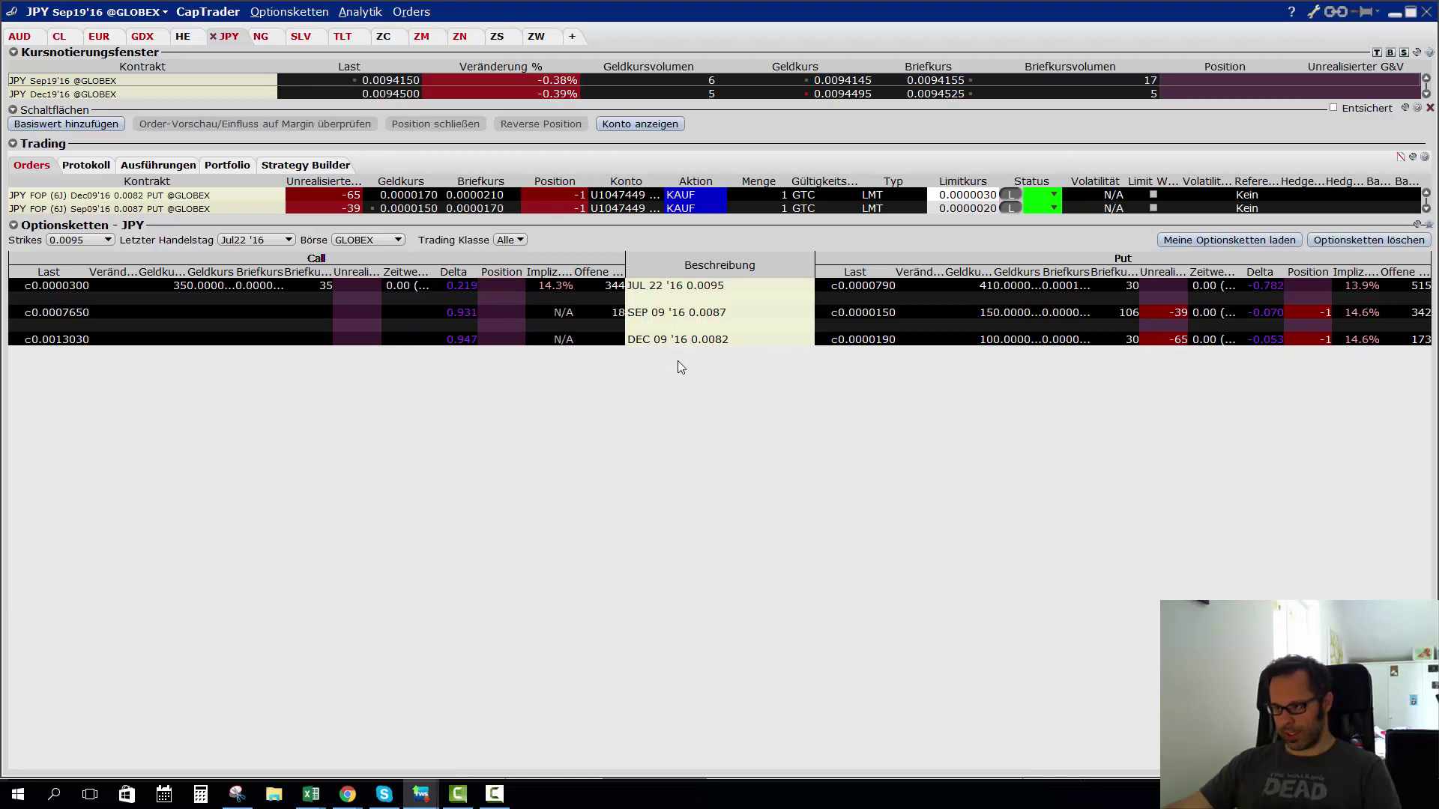
mouse_move(1179, 342)
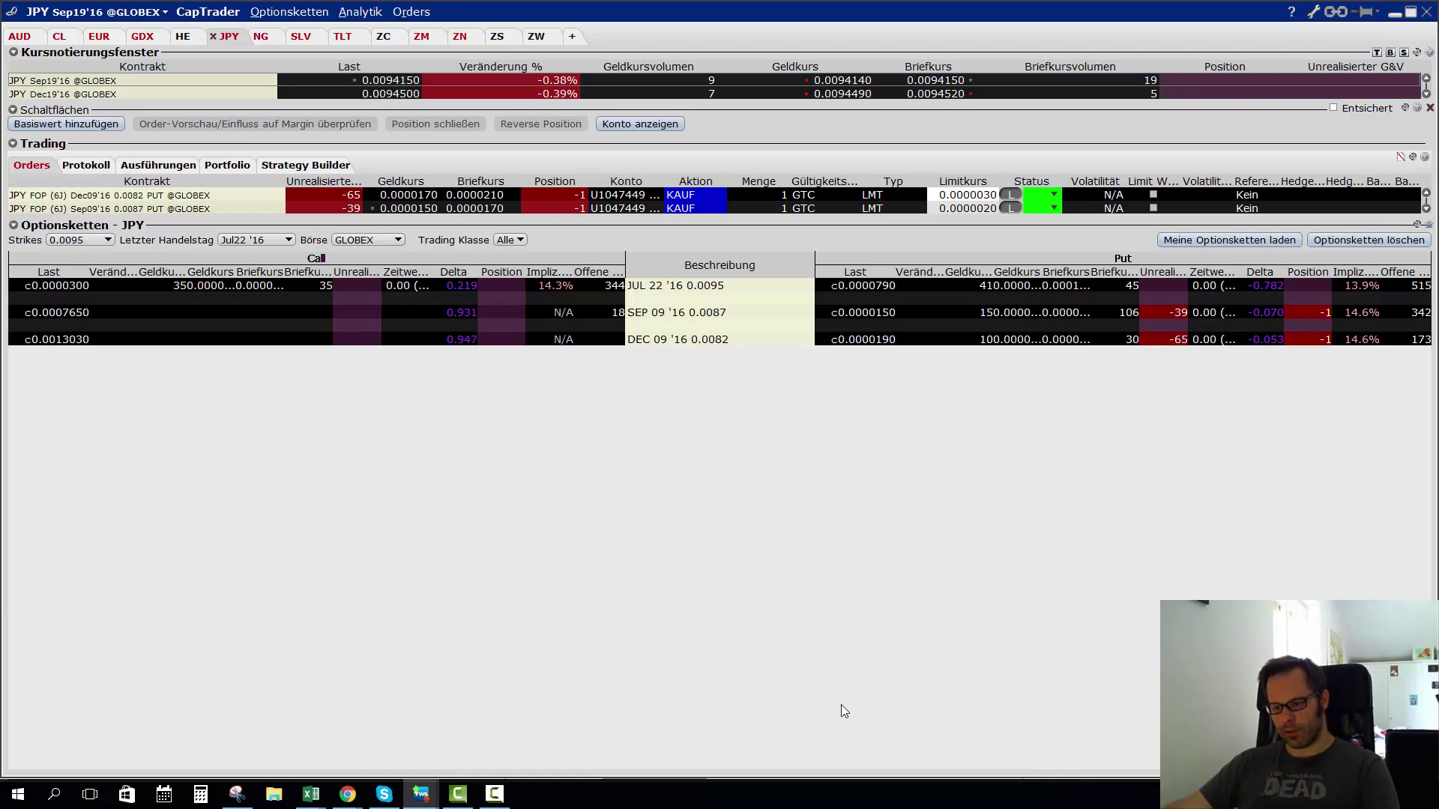
Step: Switch to the Tagesroutine 200716.xlsx workbook in Excel and maximize its window
mouse_move(303, 801)
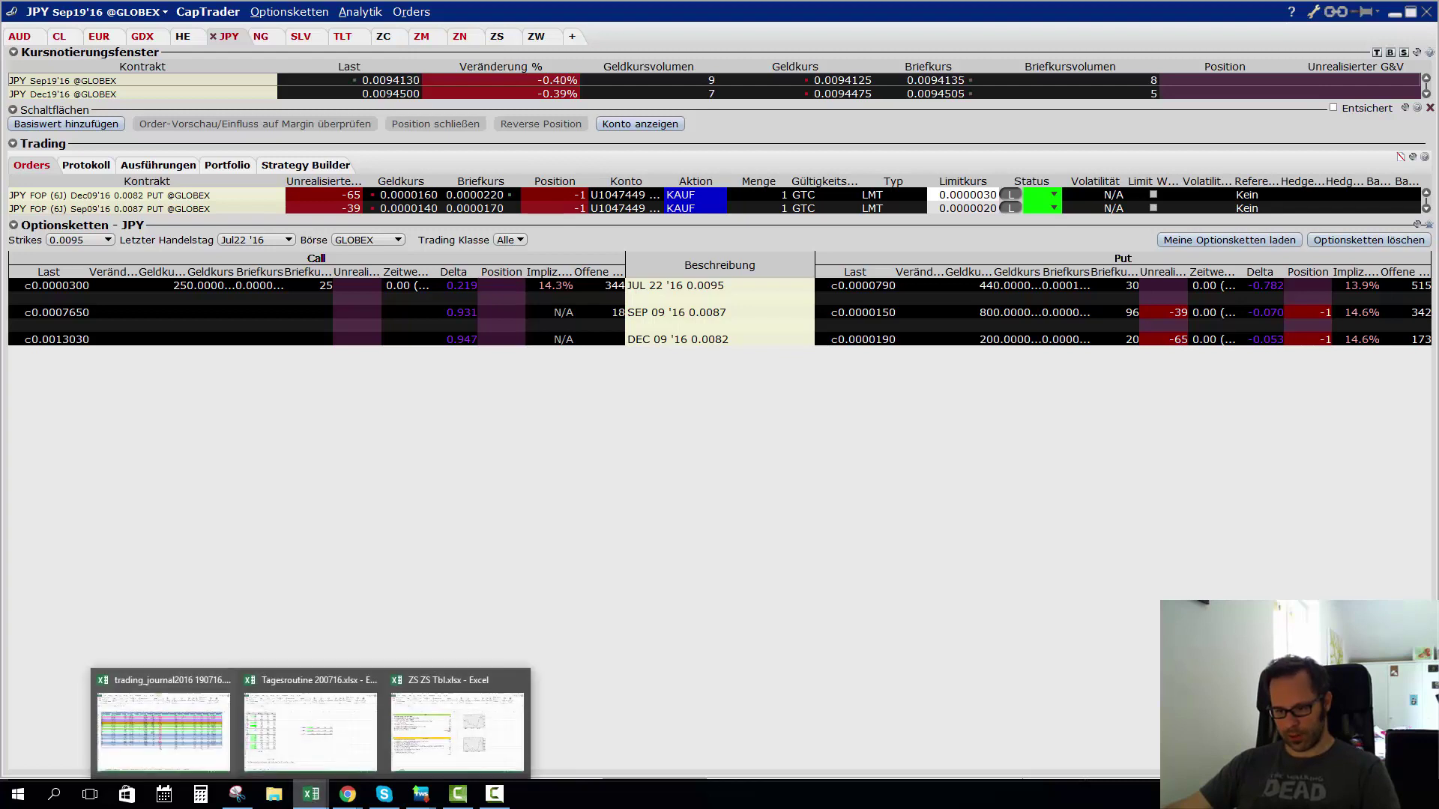
mouse_move(277, 726)
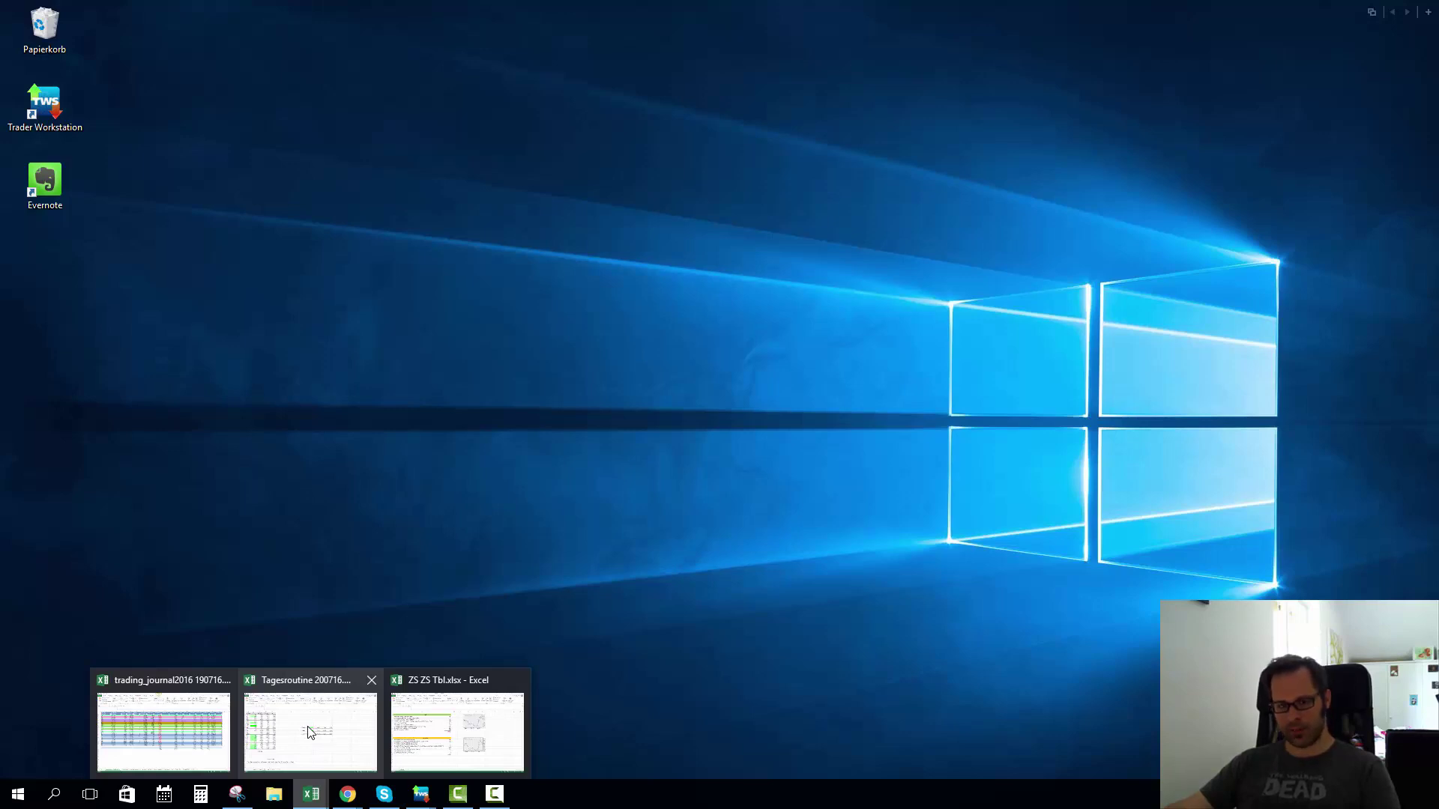
click(308, 732)
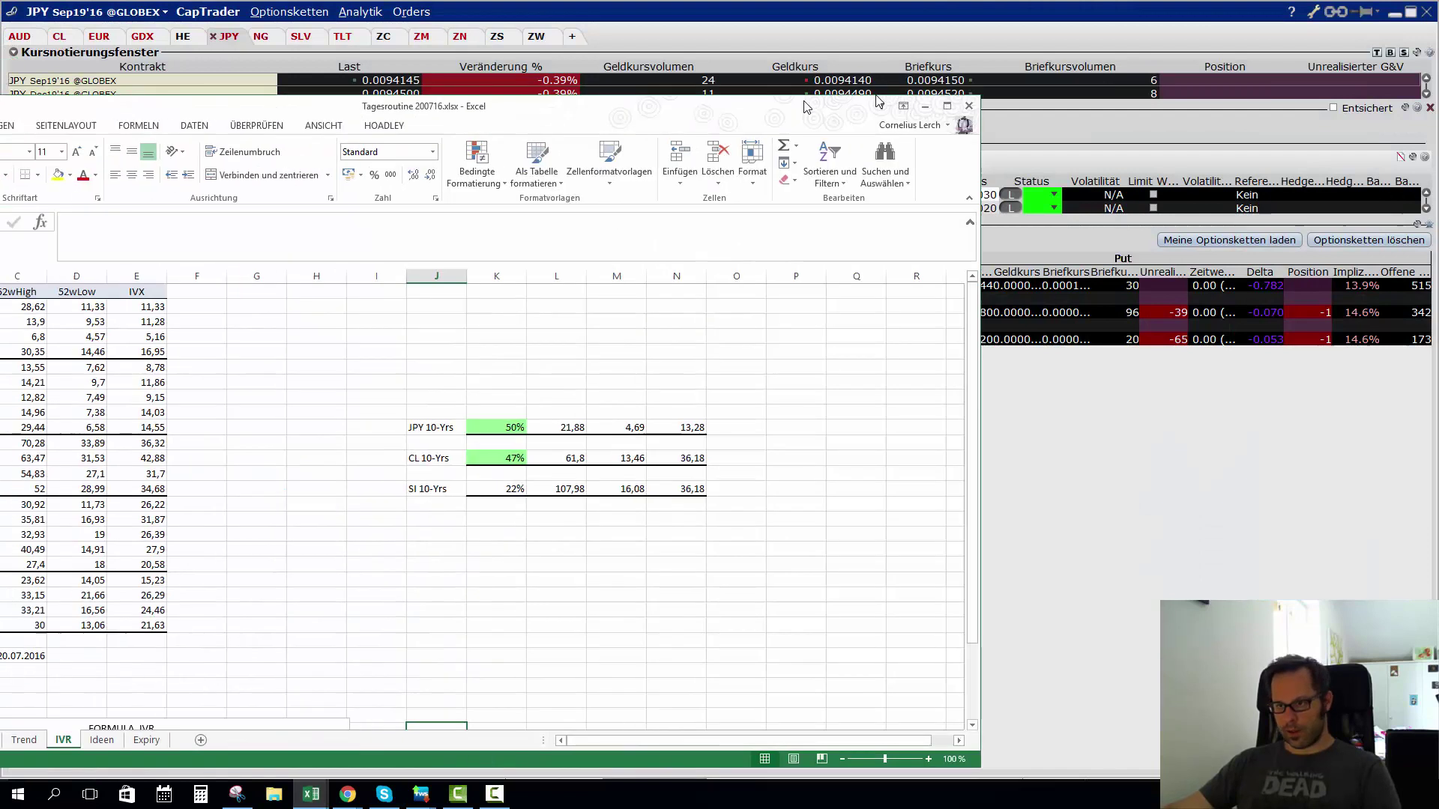
double_click(806, 106)
Step: Highlight the 10-year volatility rows for JPY, CL and SI one after another on the IVR sheet
click(545, 329)
click(610, 324)
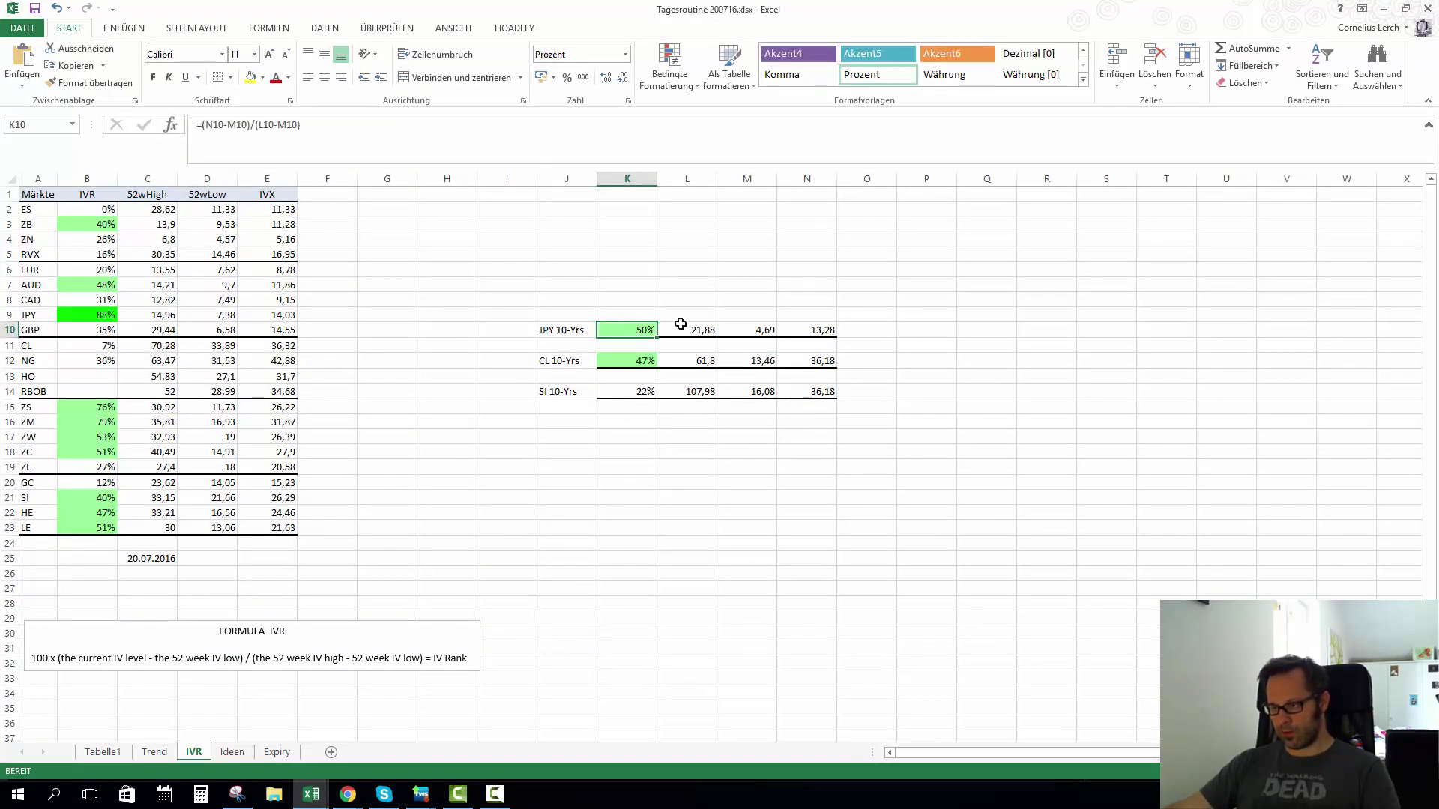
shift+click(825, 325)
drag(648, 367, 833, 357)
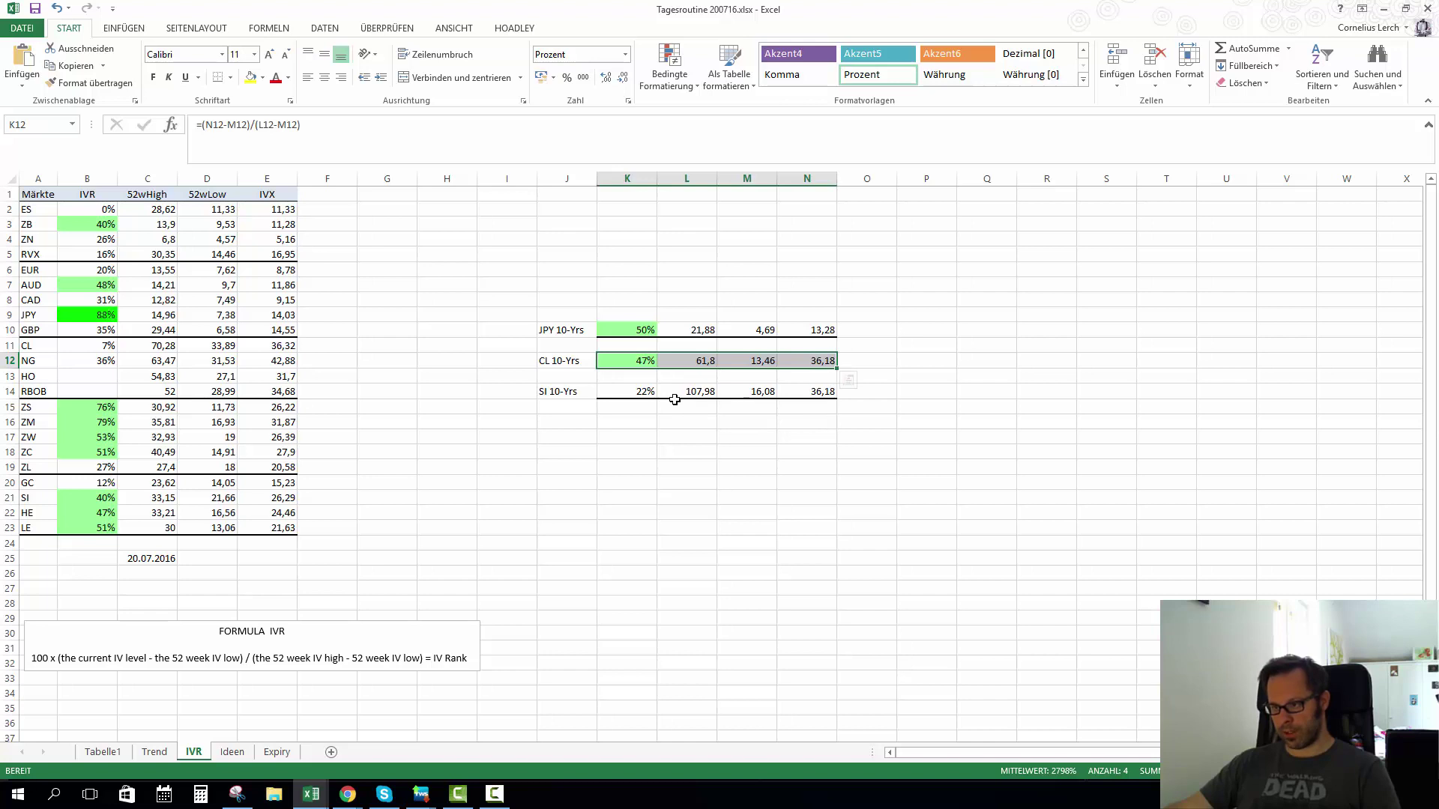
drag(629, 392, 825, 392)
key(shift+Left)
click(640, 391)
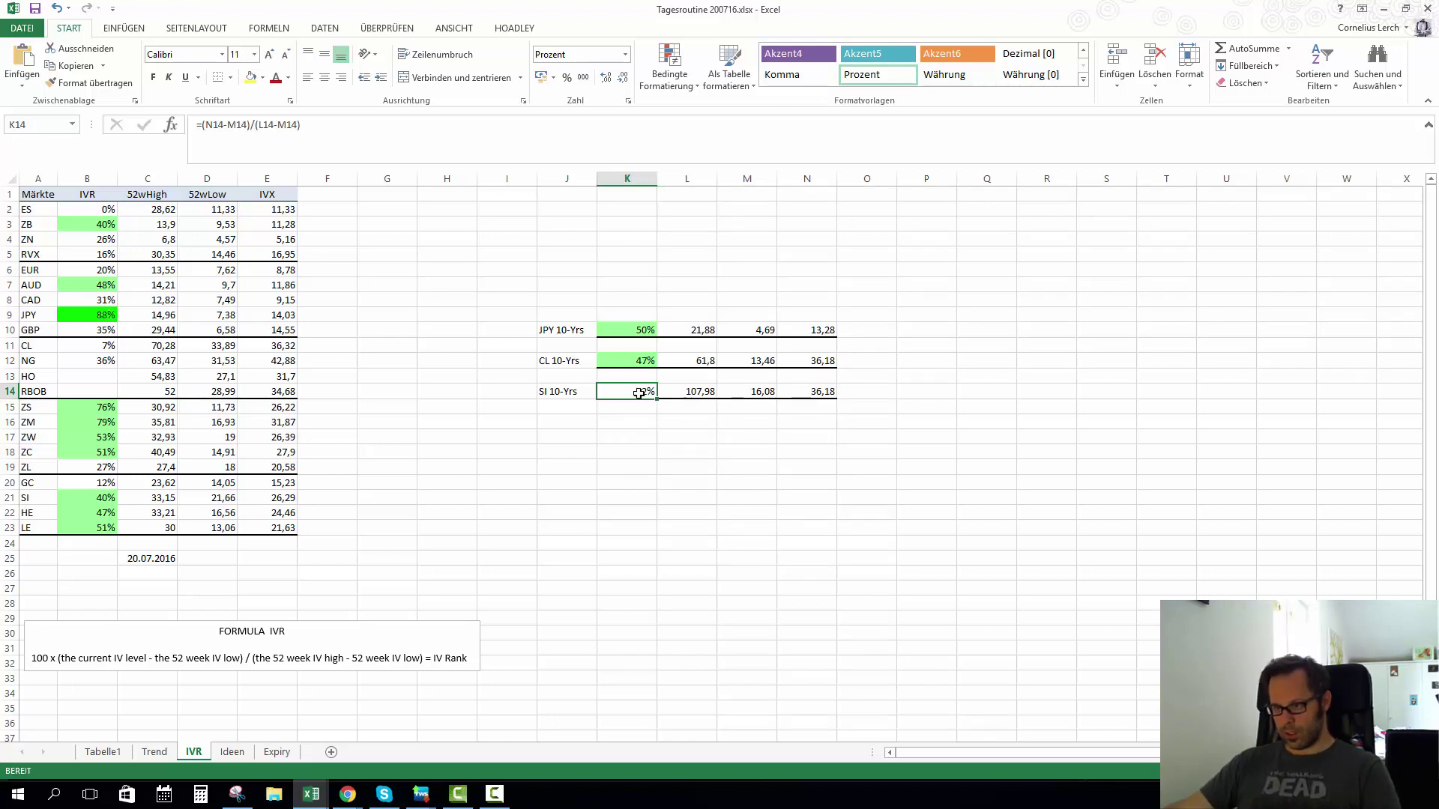
drag(539, 391, 825, 392)
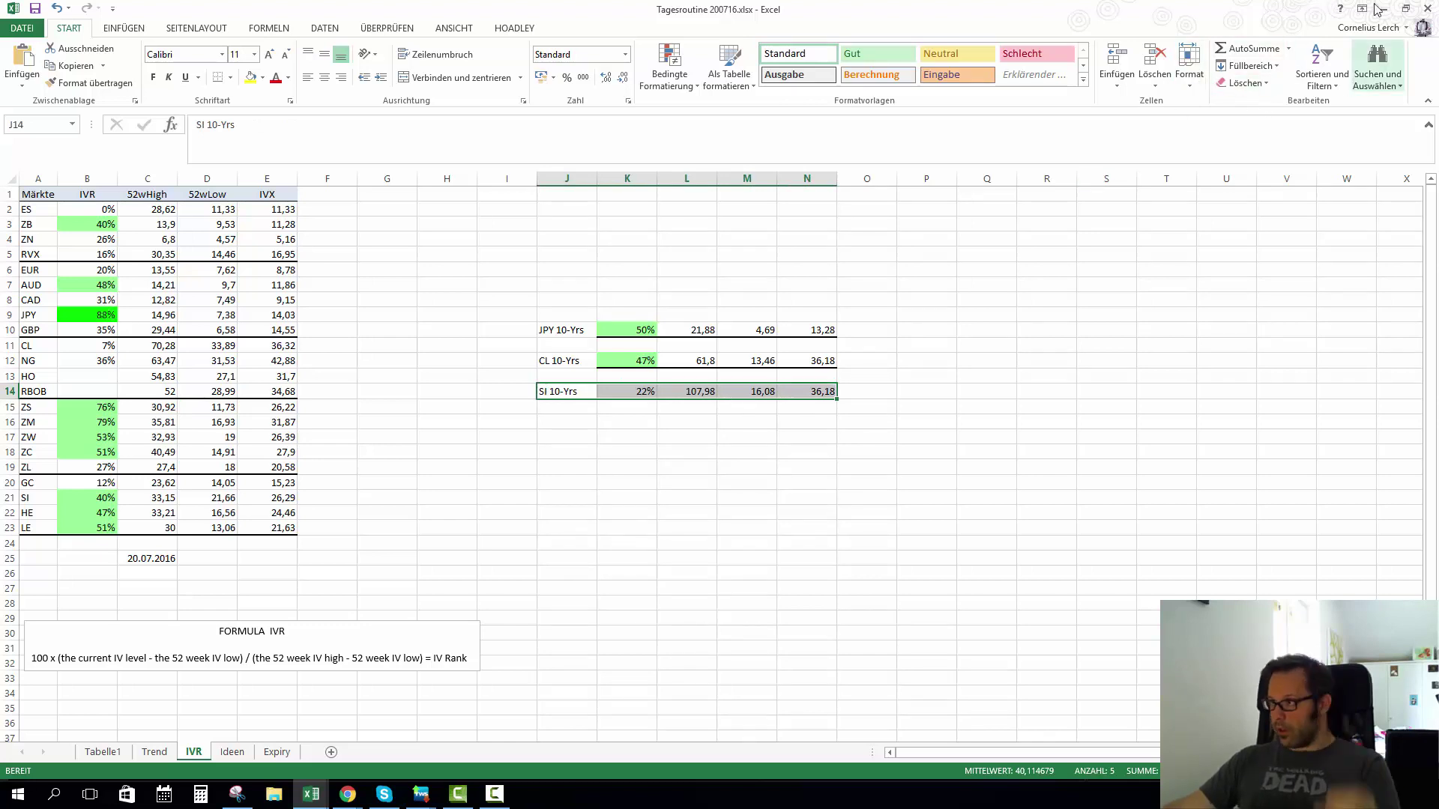
Step: Leave the Excel workbook and open the GDX daily chart in the trading workstation
drag(1176, 6, 4, 19)
click(387, 504)
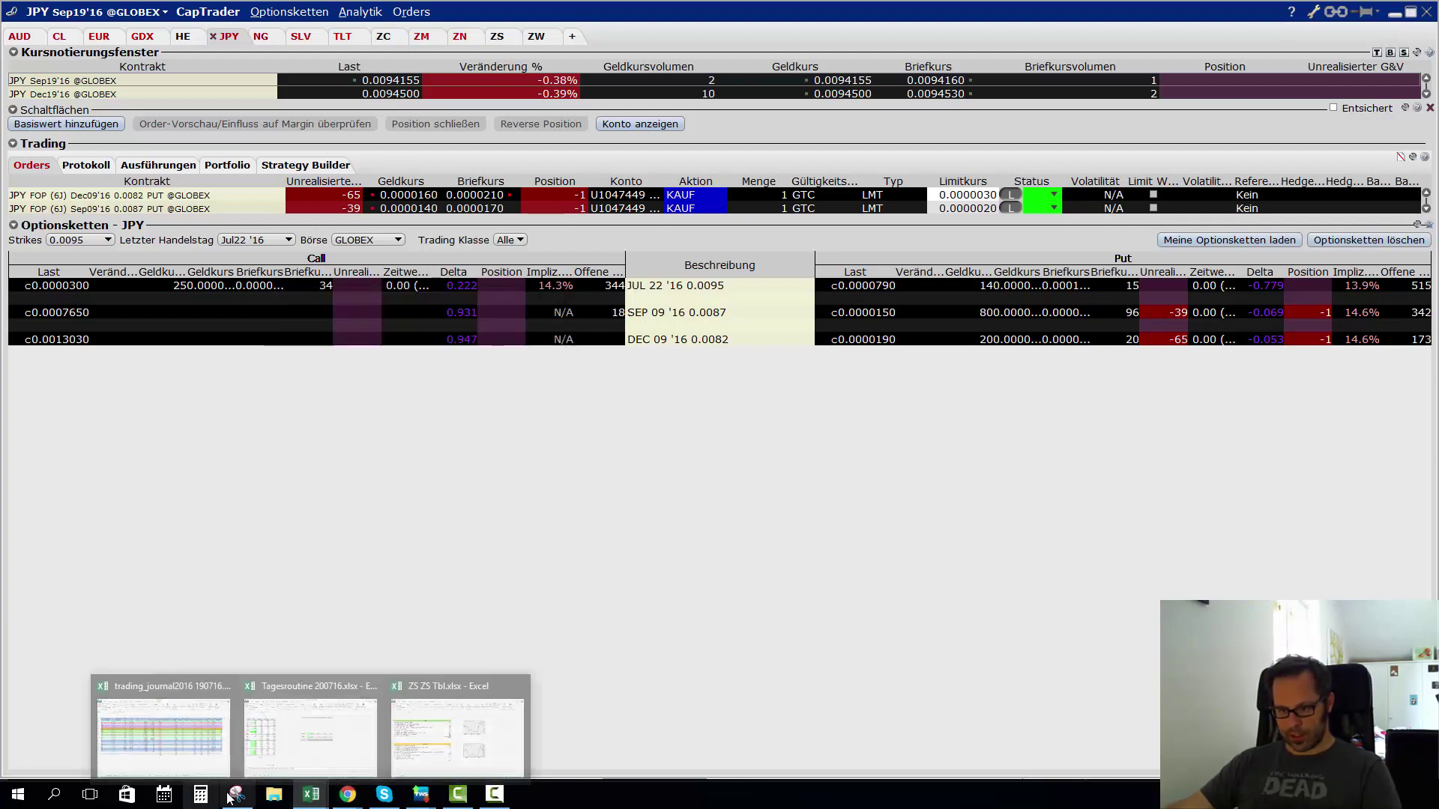
mouse_move(236, 794)
mouse_move(227, 730)
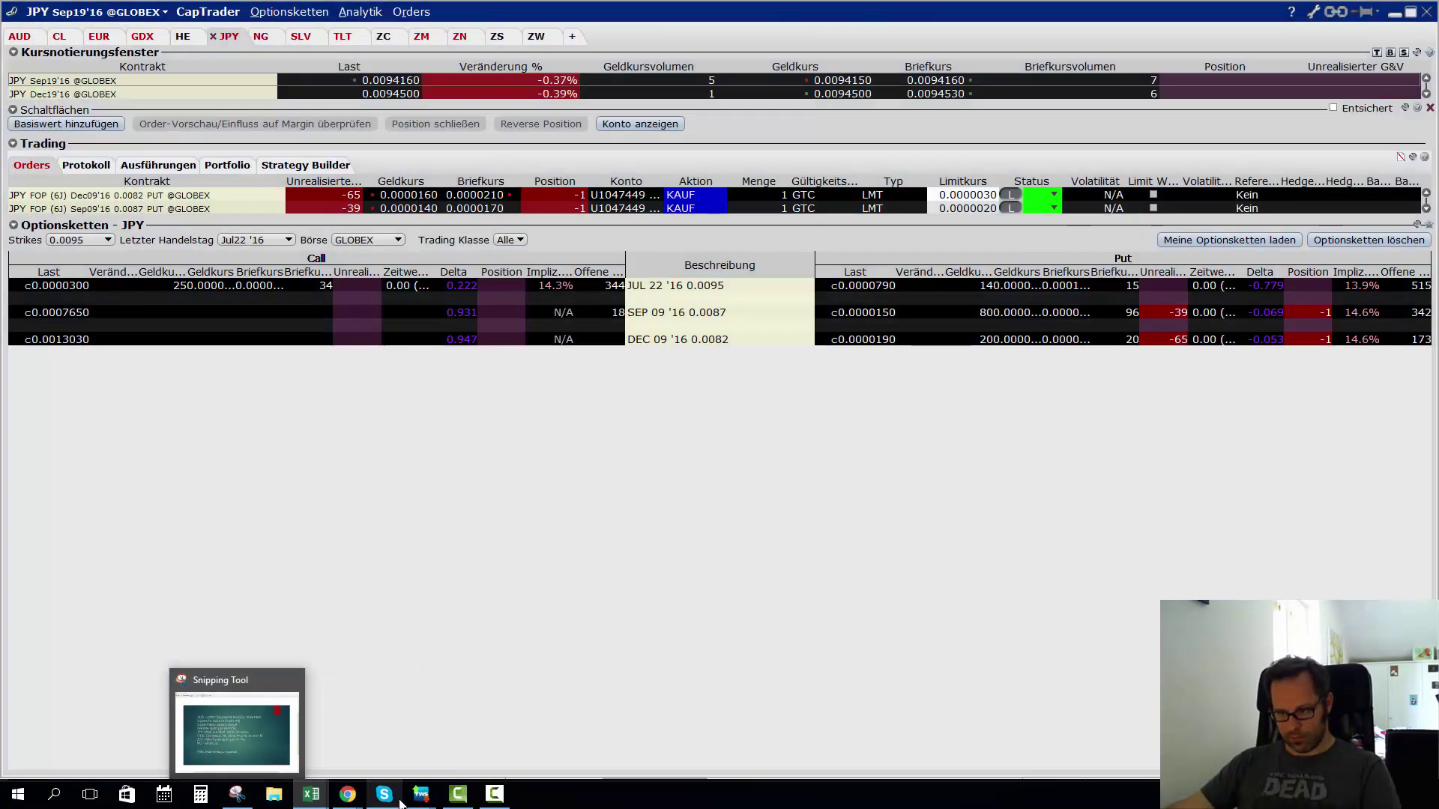
mouse_move(417, 801)
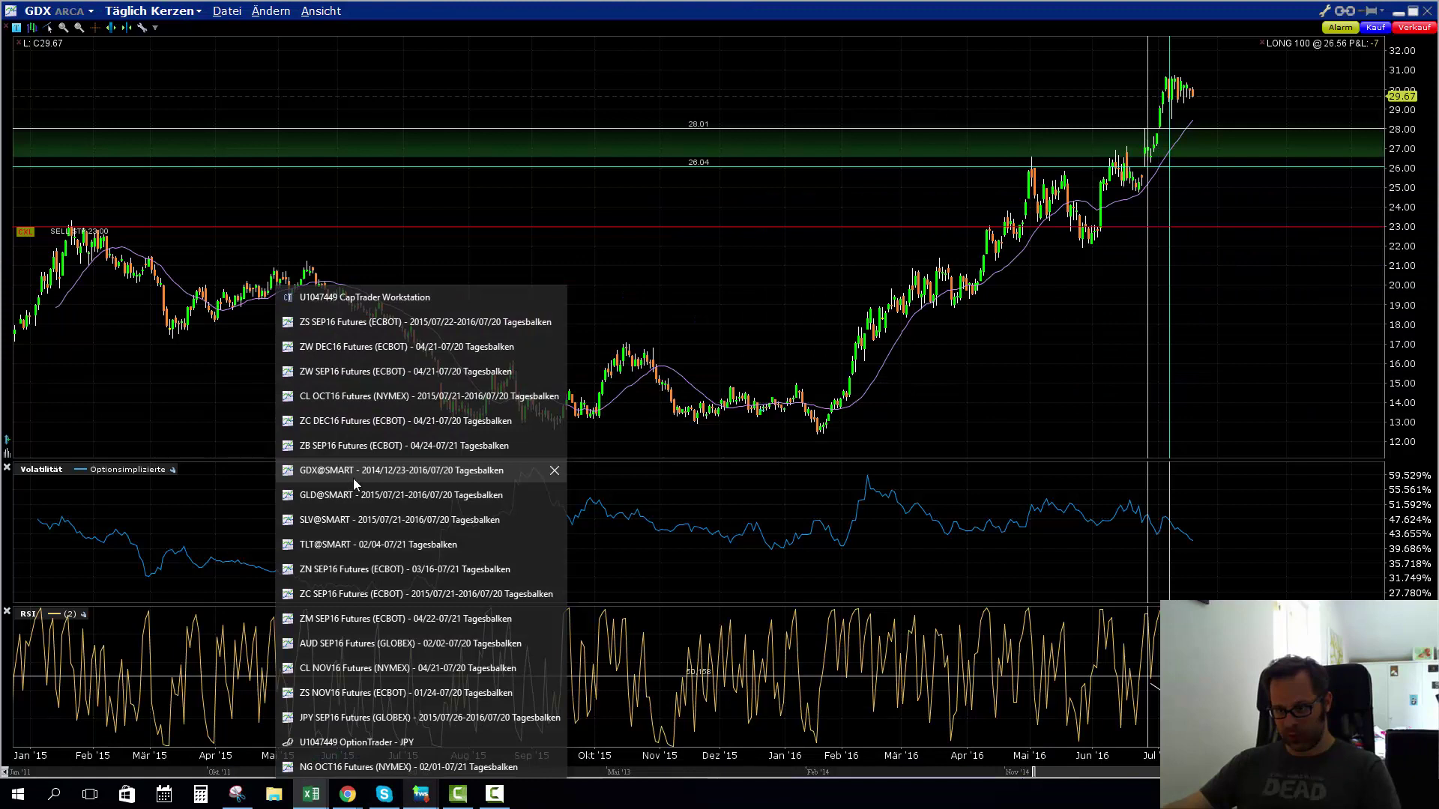
click(353, 472)
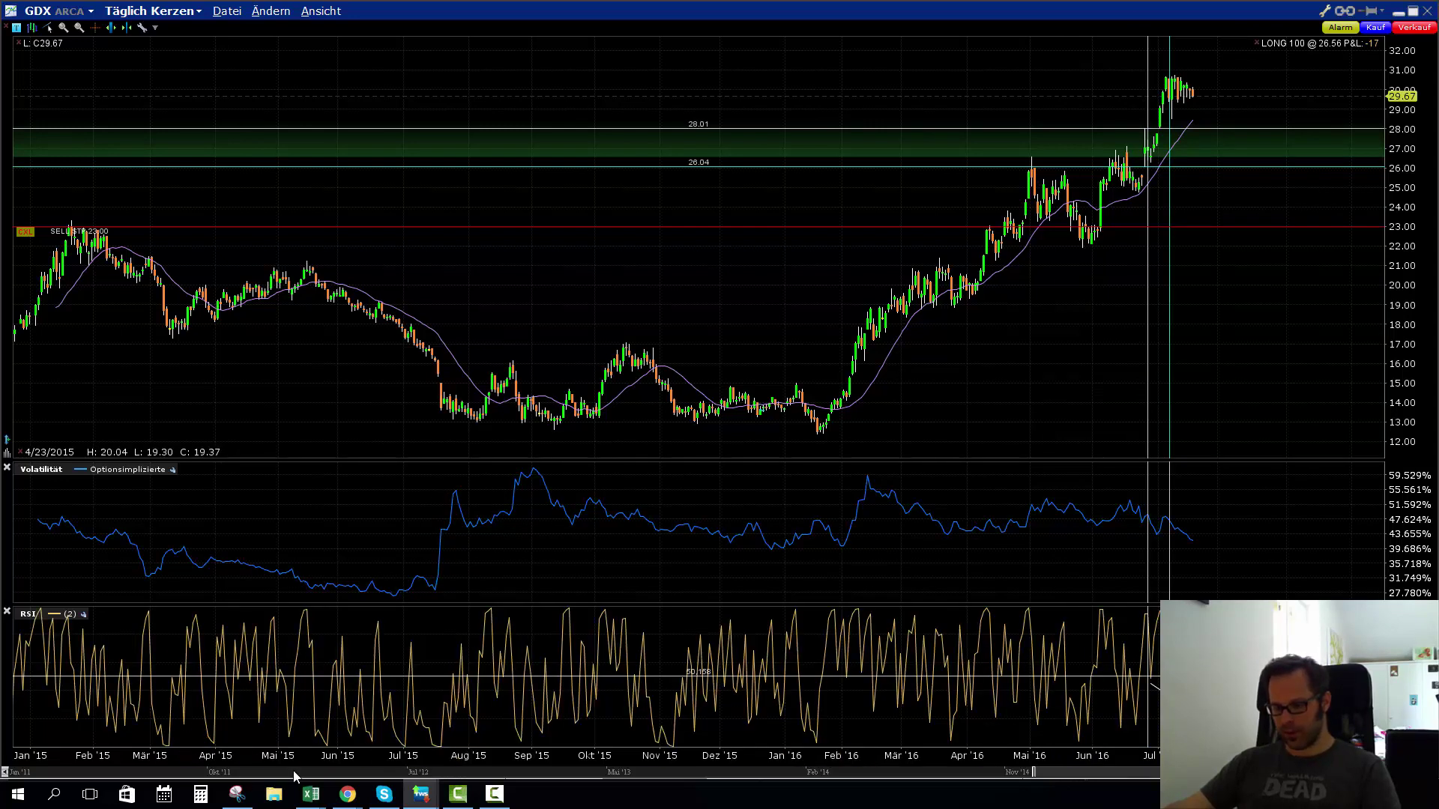
Step: Look through the open chart windows in the trading workstation and open the SLV chart
mouse_move(414, 800)
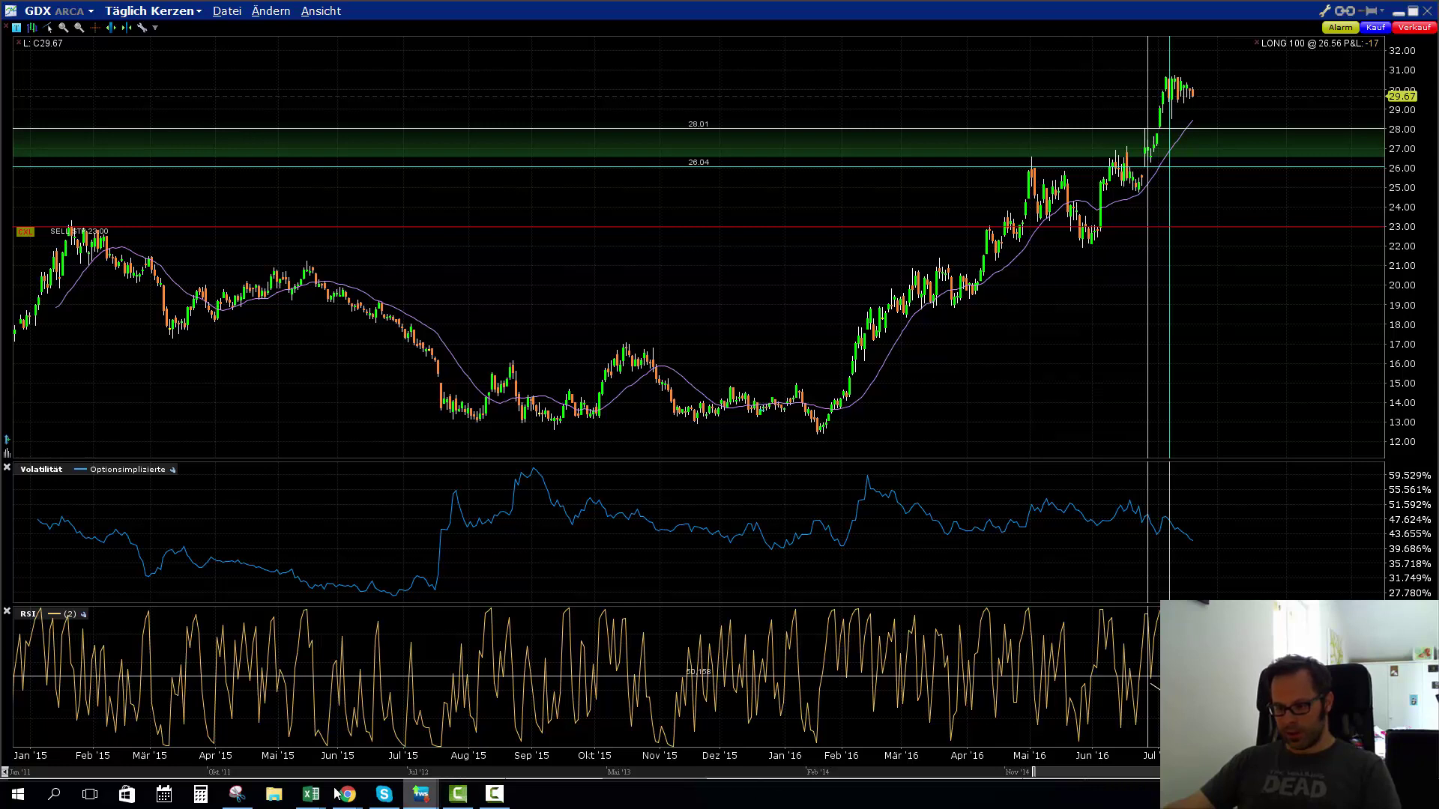
mouse_move(237, 793)
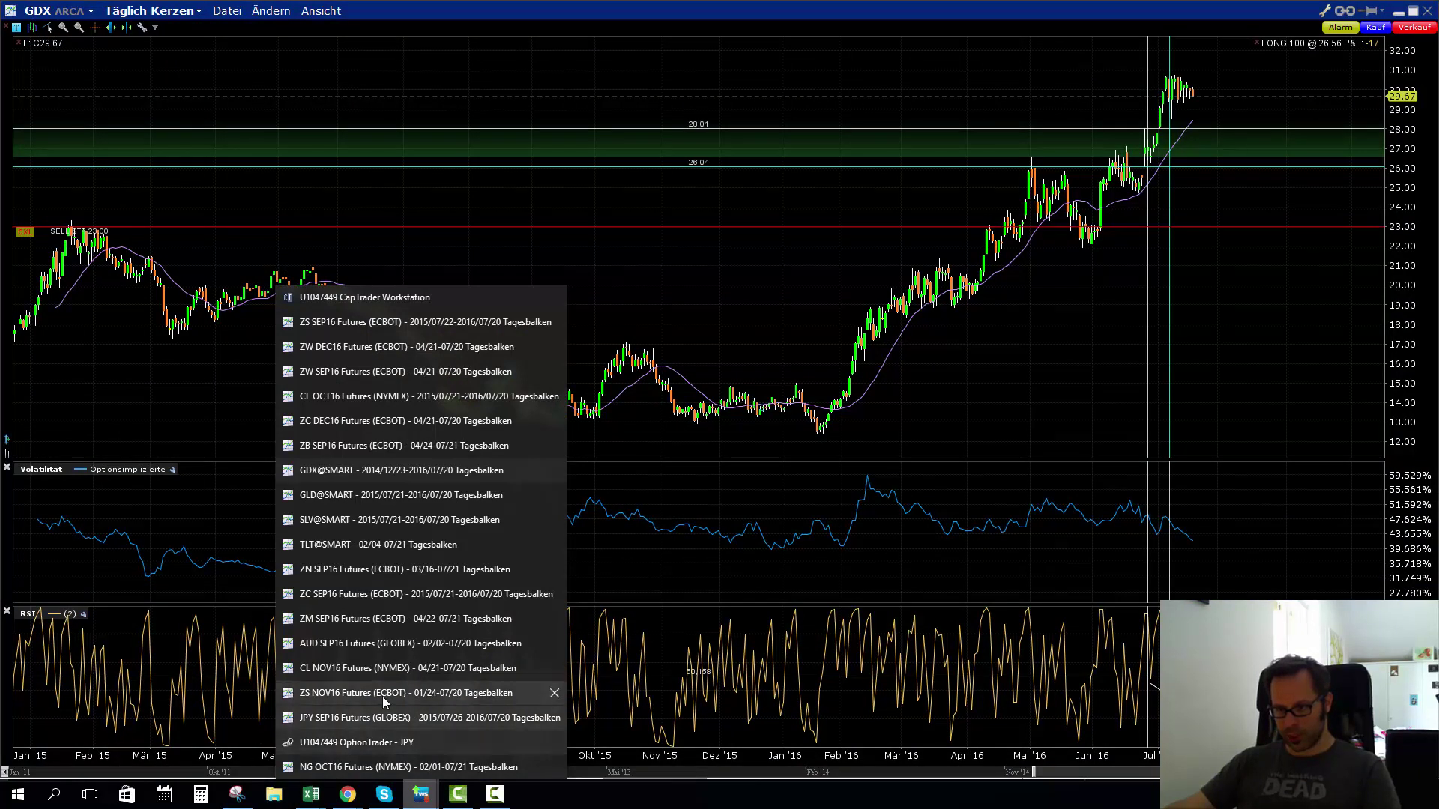
mouse_move(361, 451)
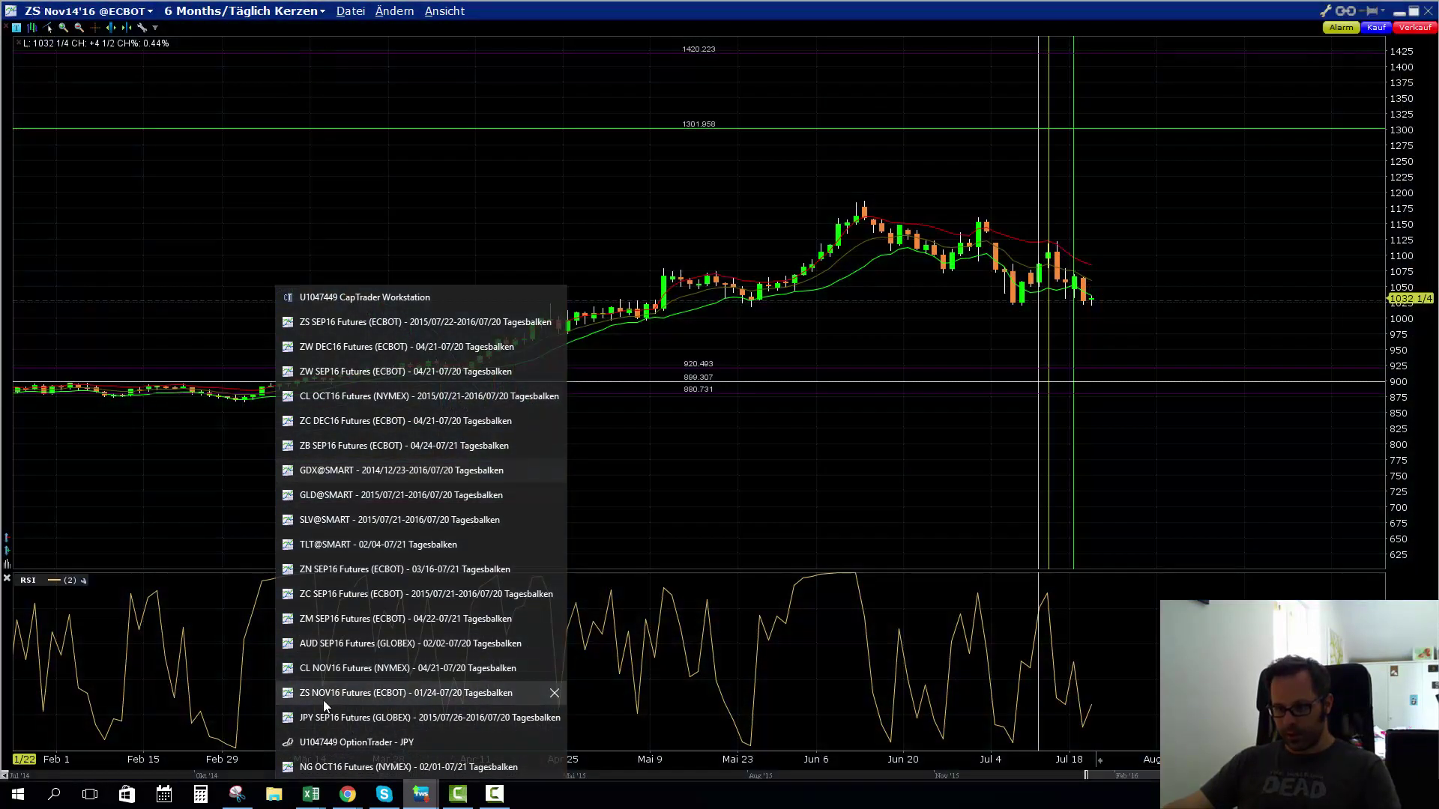
mouse_move(318, 709)
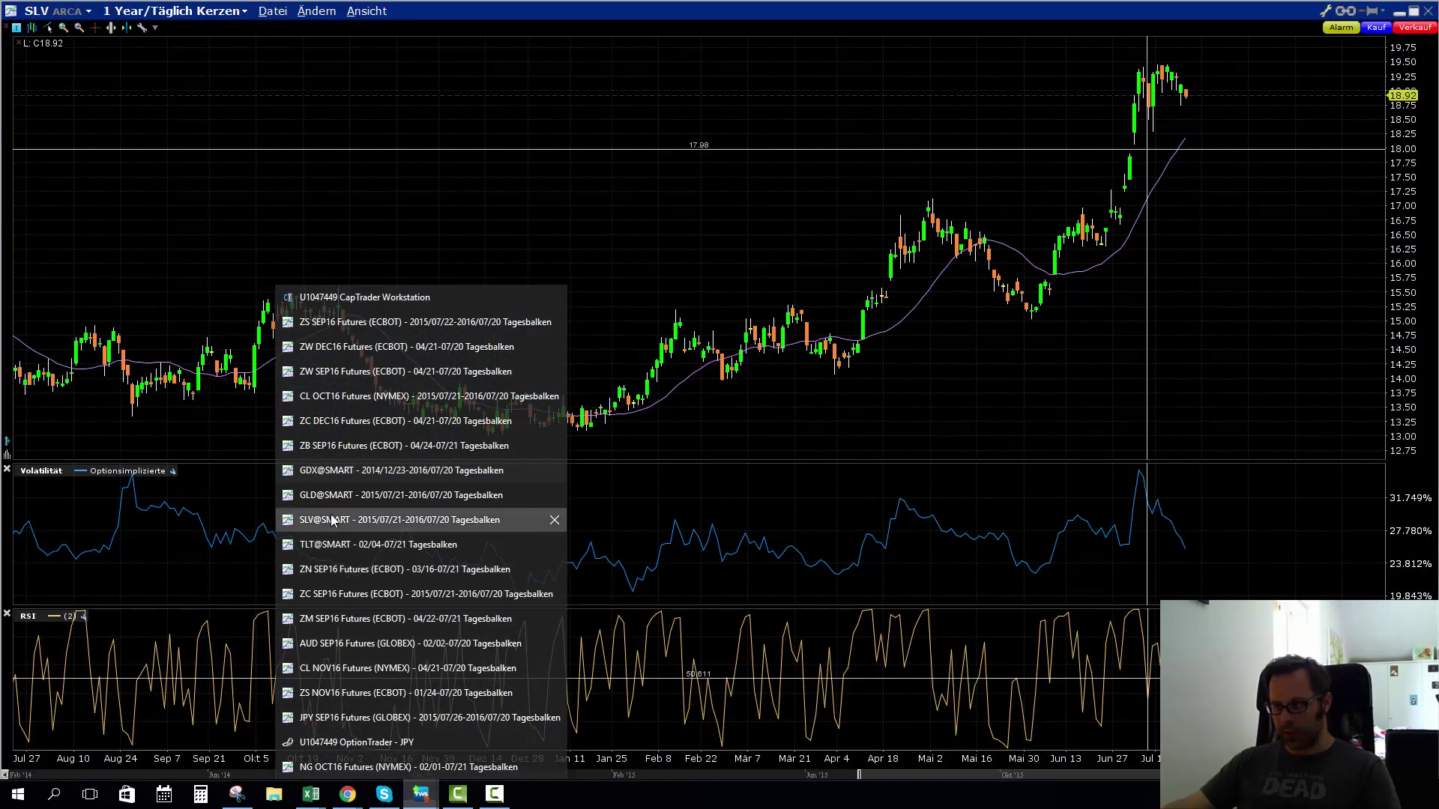
click(338, 519)
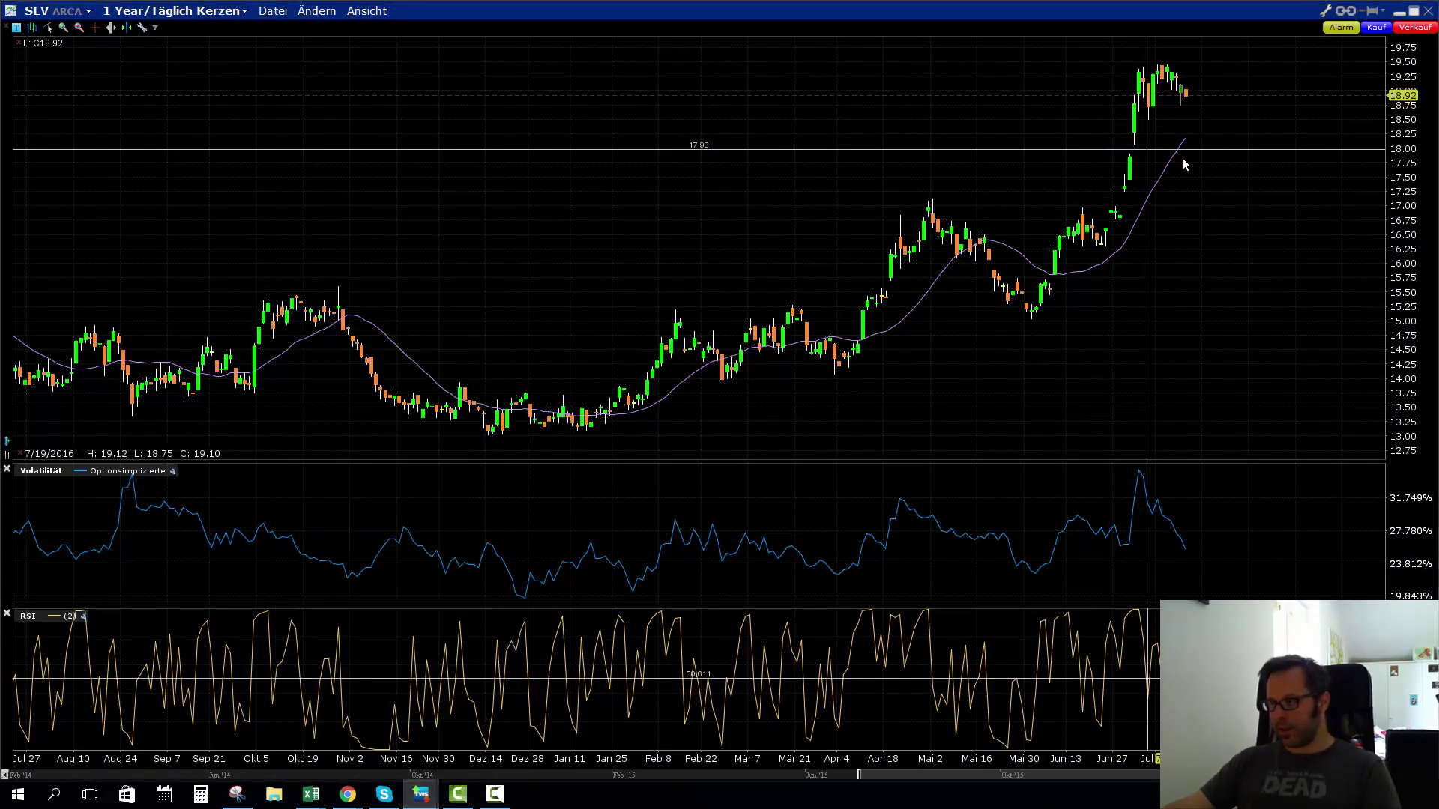